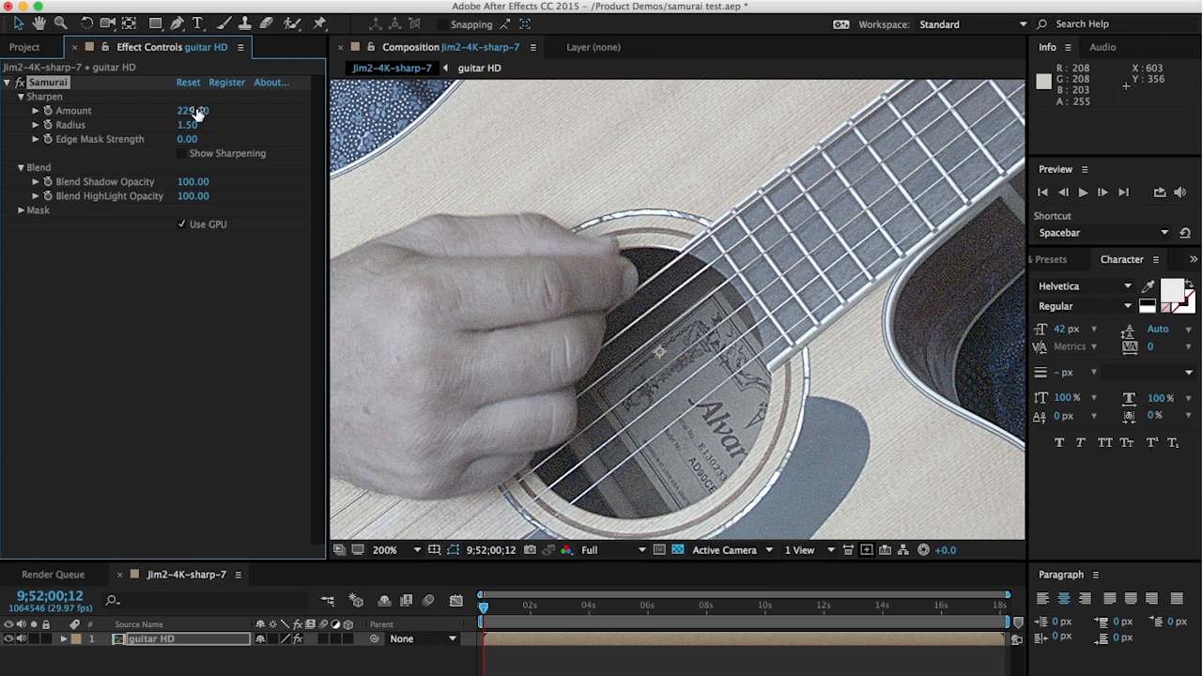
# - Set the Samurai sharpening Amount to 239 and compare the guitar image with the effect off and on
pyautogui.moveTo(197, 110); pyautogui.dragTo(207, 109)
pyautogui.click(18, 84)
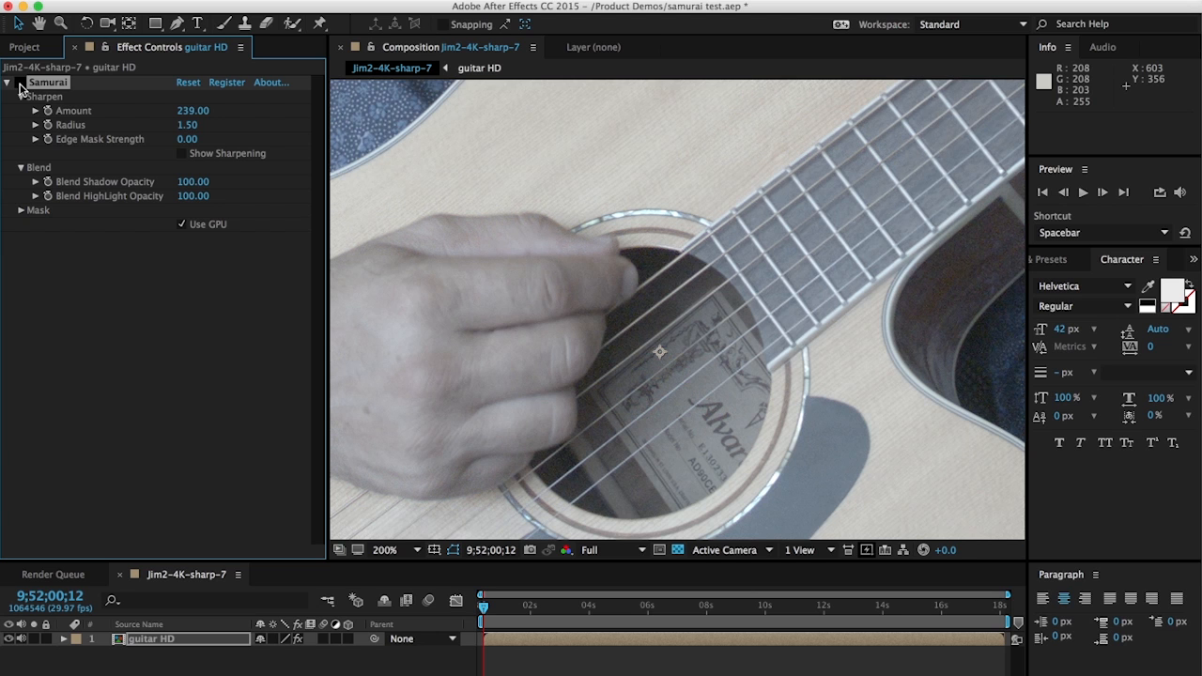
pyautogui.click(19, 83)
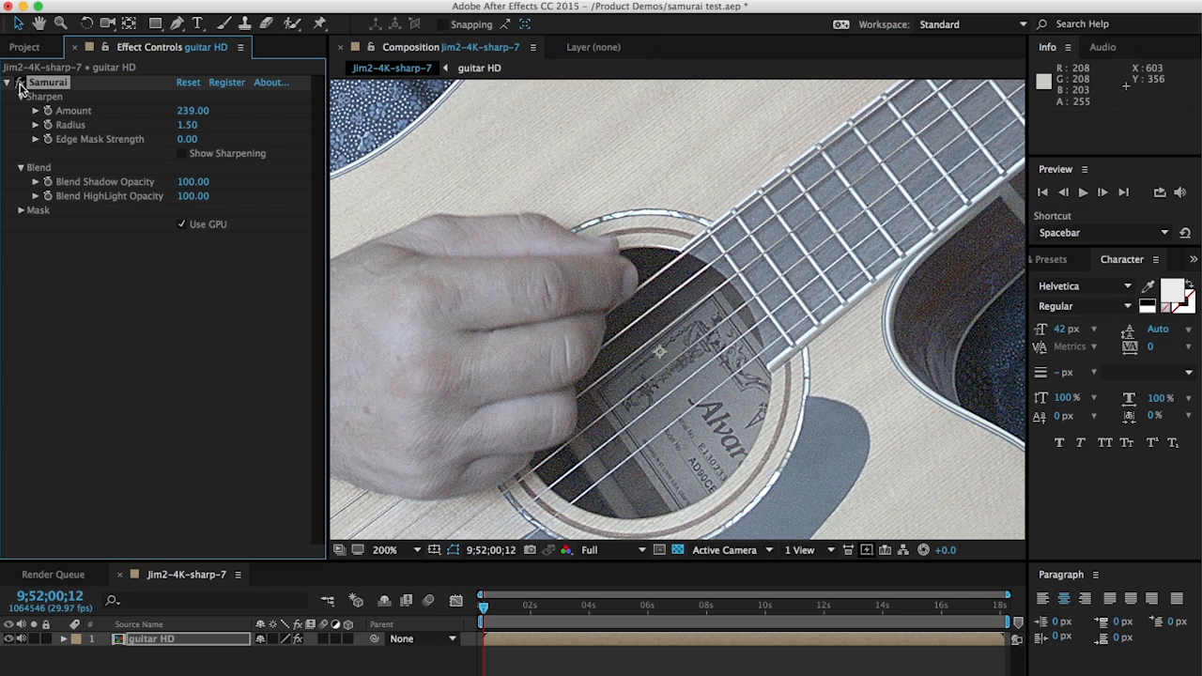
pyautogui.click(19, 83)
pyautogui.click(19, 83)
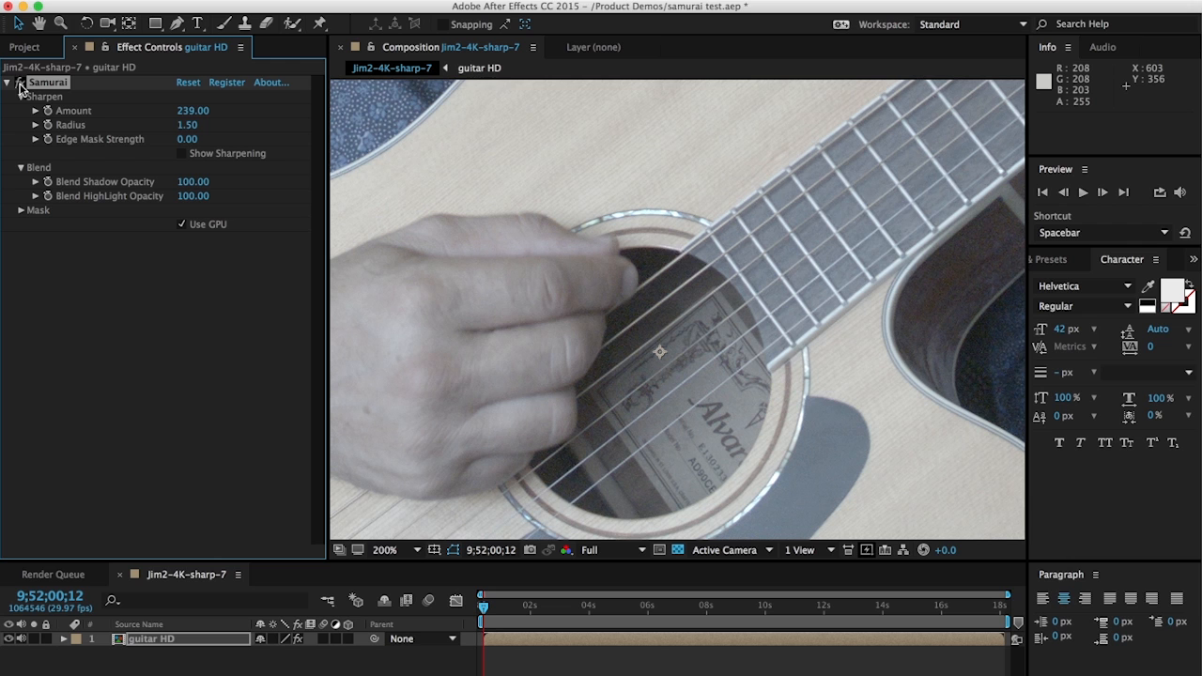
pyautogui.moveTo(198, 115); pyautogui.dragTo(196, 117)
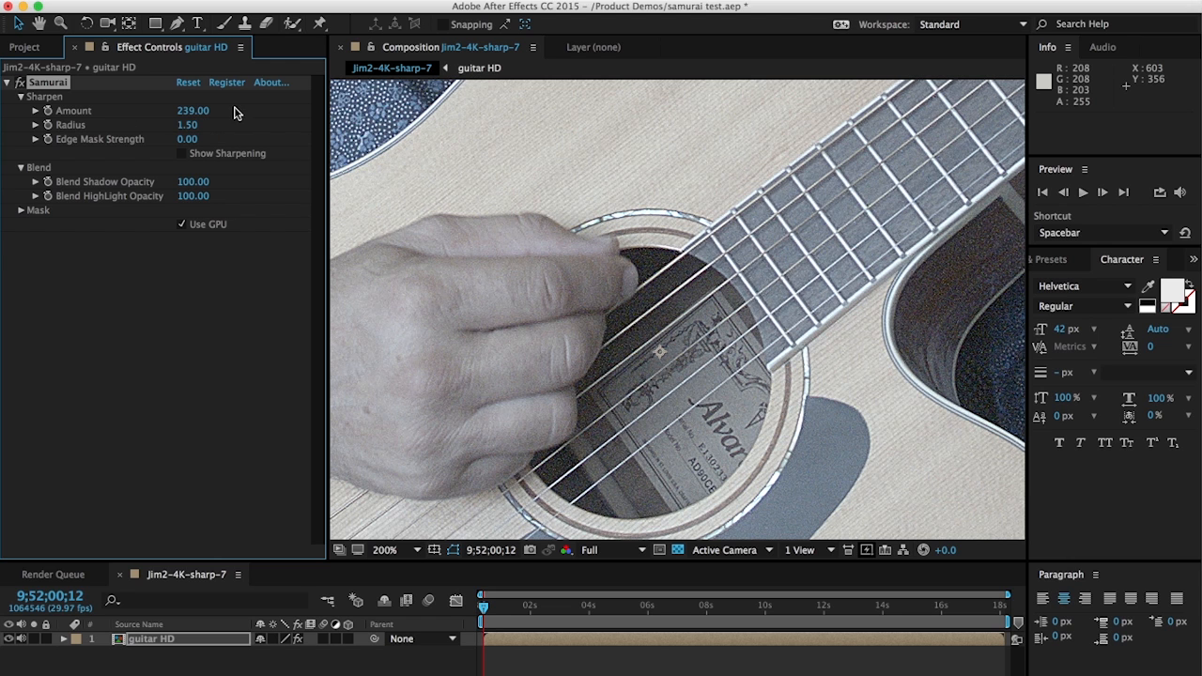
# - Try a sharpening Radius of about 61.5 on the guitar image and set it back to 1.5
pyautogui.moveTo(186, 132); pyautogui.dragTo(191, 131)
pyautogui.moveTo(189, 131)
pyautogui.mouseDown()
pyautogui.moveTo(182, 140)
pyautogui.moveTo(185, 131)
pyautogui.mouseUp()
pyautogui.moveTo(187, 126); pyautogui.dragTo(235, 127)
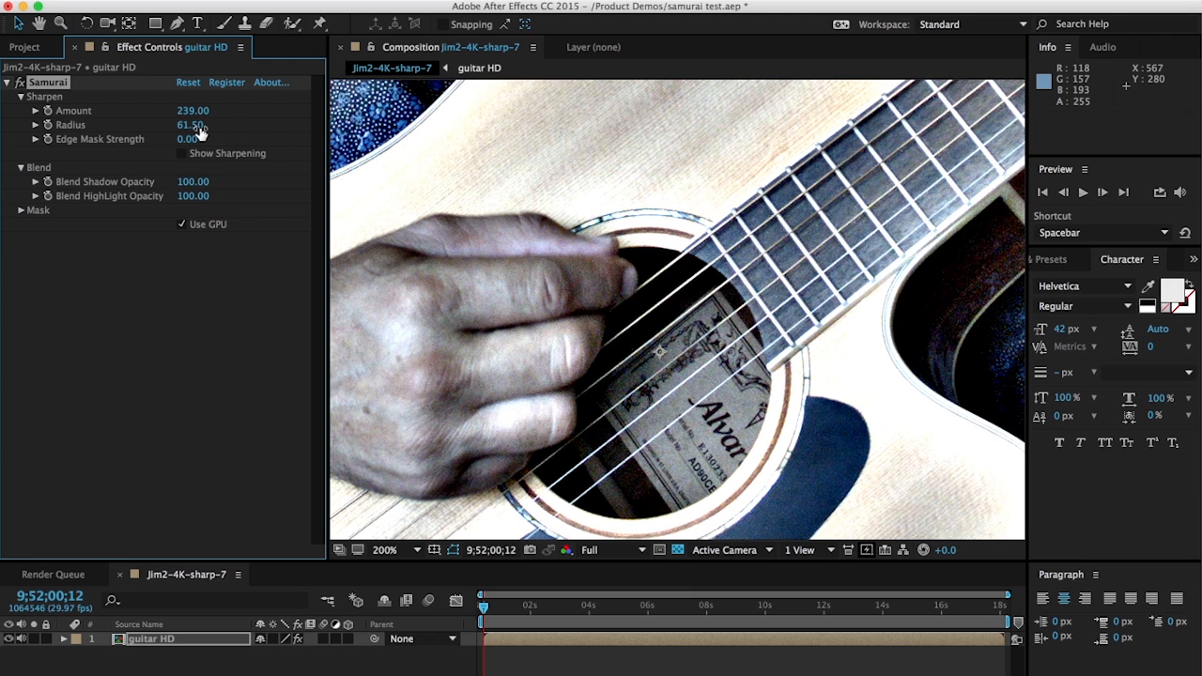
pyautogui.click(190, 128)
pyautogui.write('1.5')
pyautogui.press('Return')
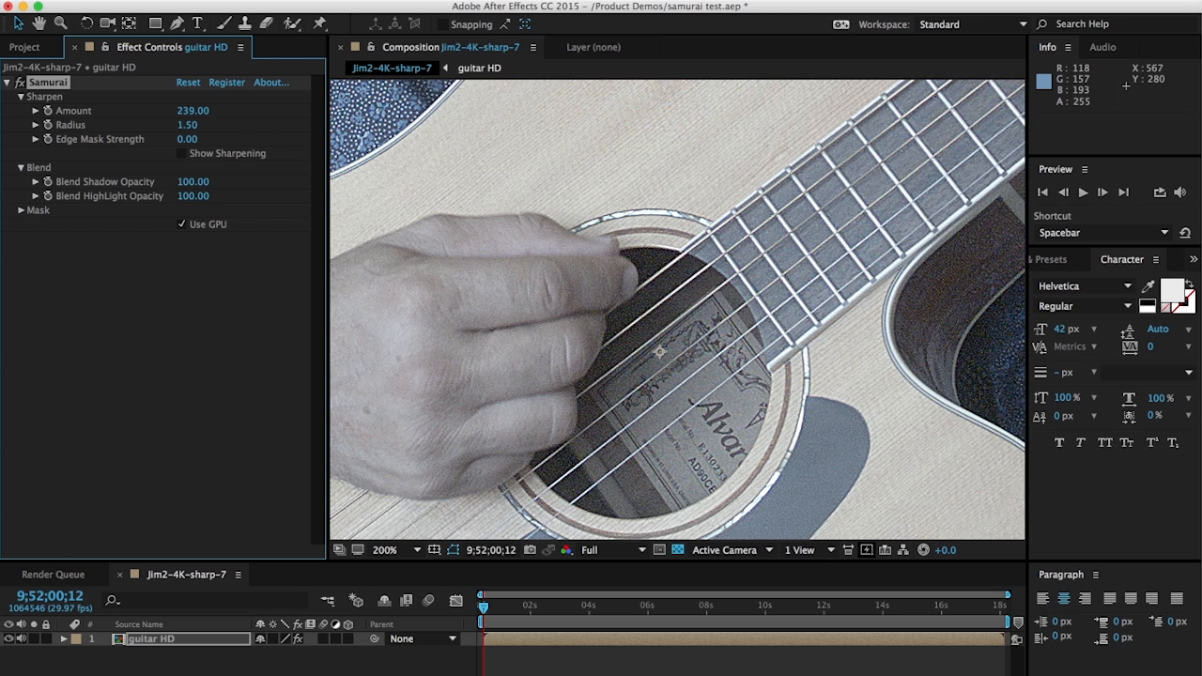
# - Test a high Edge Mask Strength with Show Sharpening on, restoring the strength to 0 and the normal image display
pyautogui.click(183, 157)
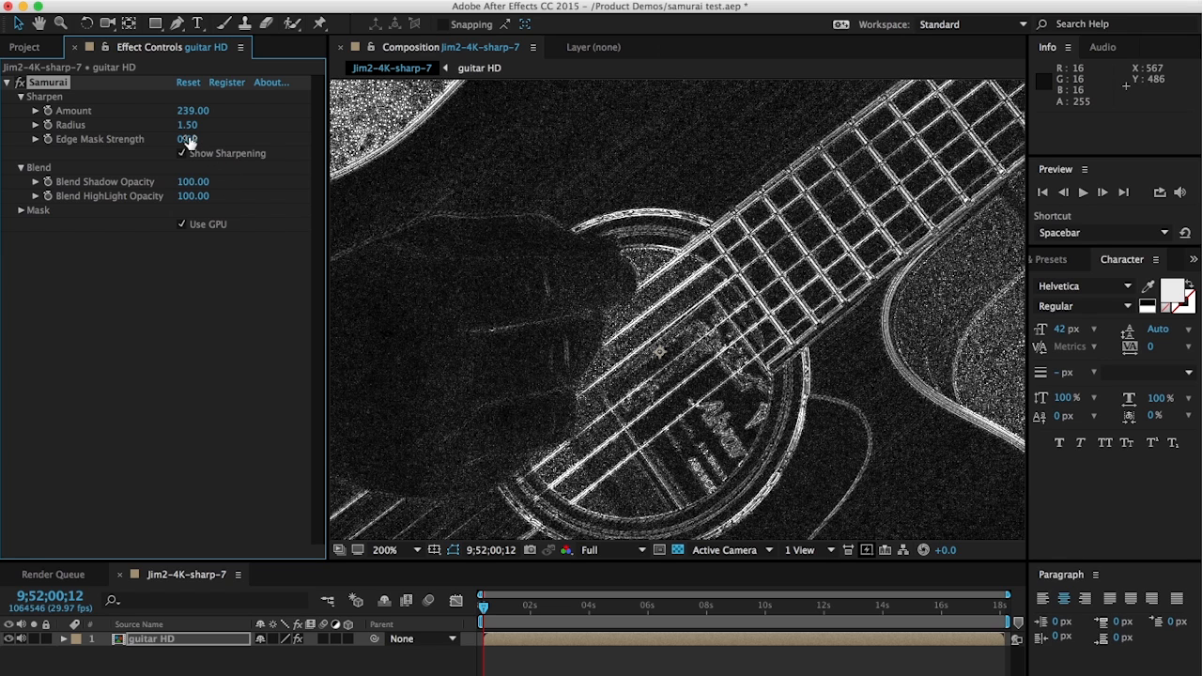
pyautogui.moveTo(187, 139); pyautogui.dragTo(268, 138)
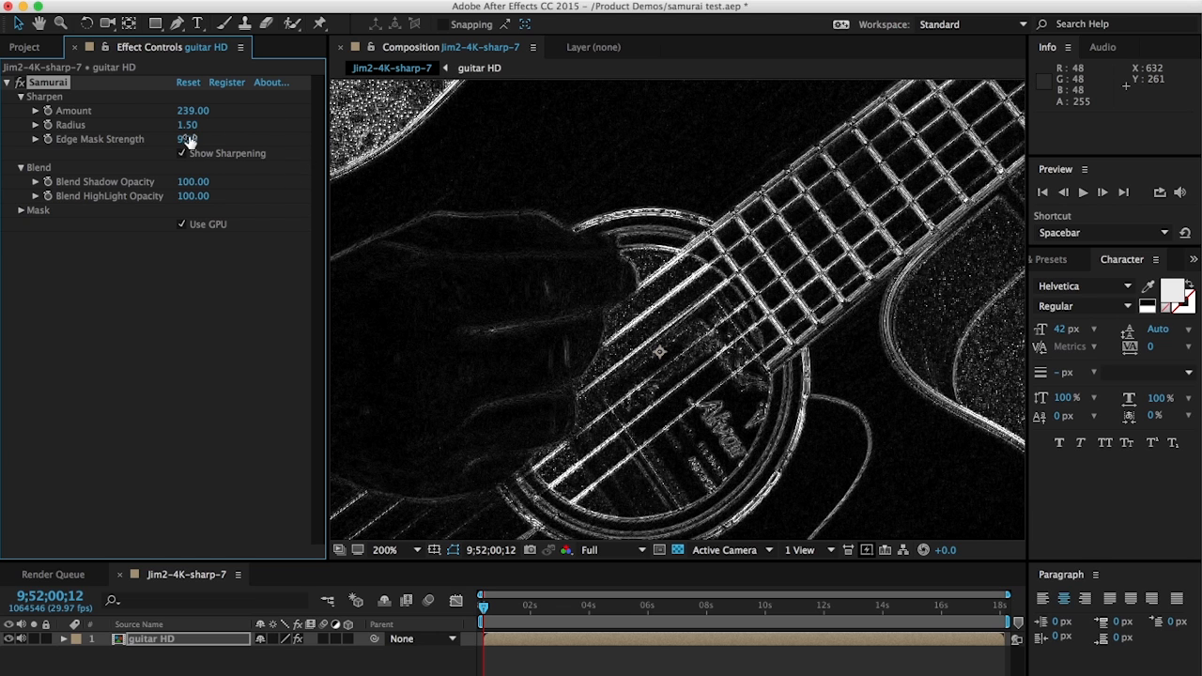
pyautogui.moveTo(188, 141); pyautogui.dragTo(51, 132)
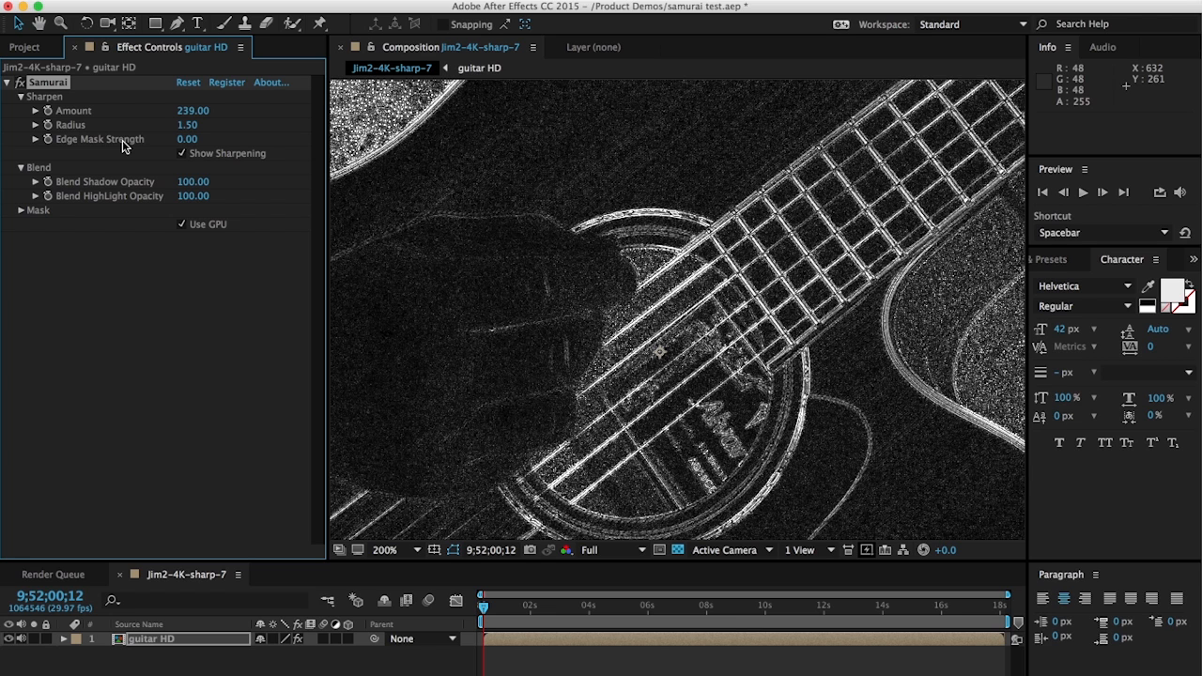
pyautogui.click(183, 154)
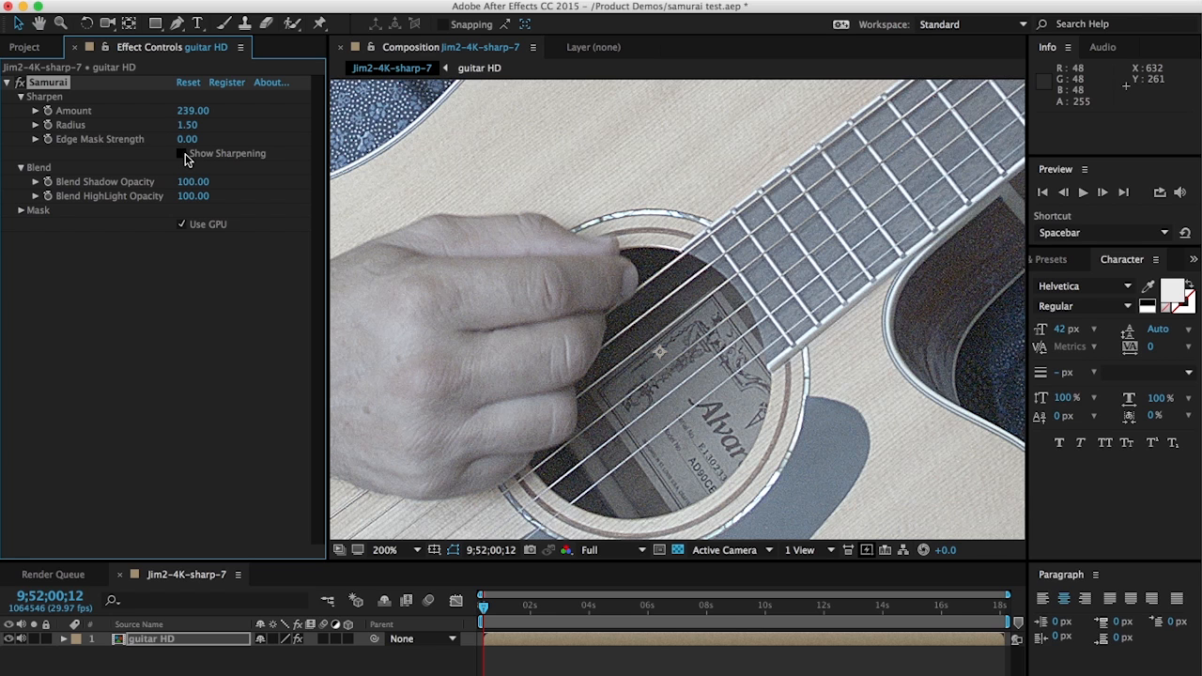
# - Enable the shadow mask and, using the mask display as a guide, set its Black Level to 16% and its mid point to 51%
pyautogui.click(20, 211)
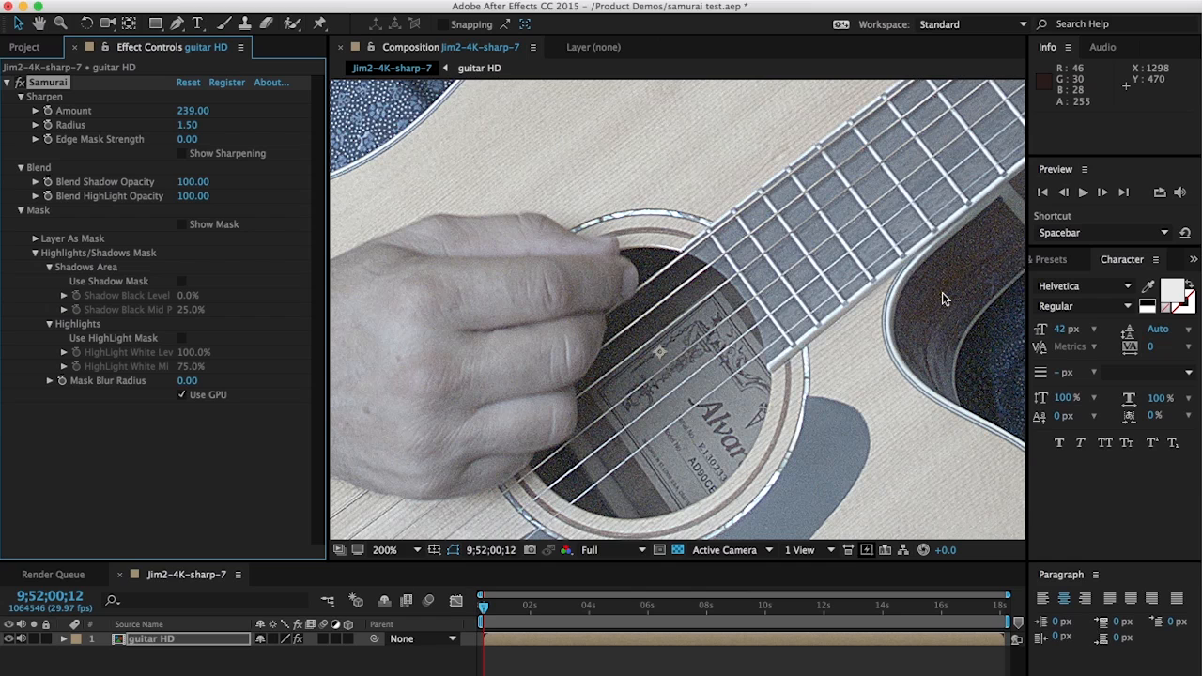
pyautogui.click(181, 281)
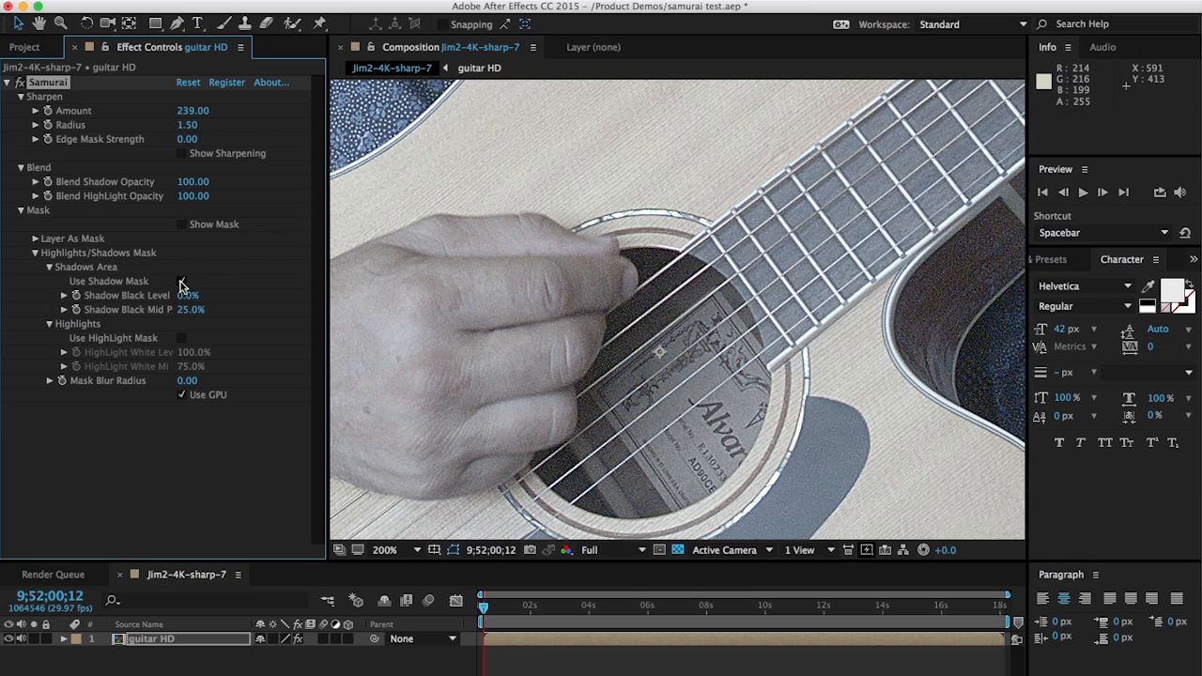
pyautogui.click(182, 225)
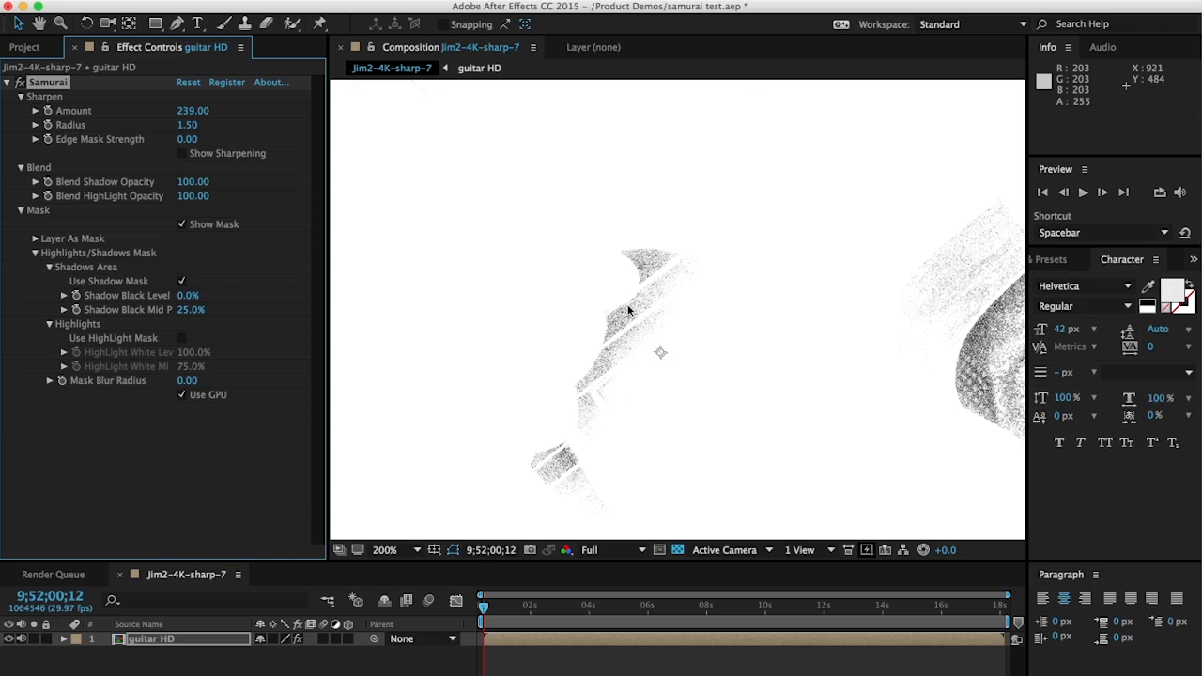
pyautogui.moveTo(191, 314)
pyautogui.mouseDown()
pyautogui.moveTo(205, 309)
pyautogui.moveTo(188, 295)
pyautogui.moveTo(200, 295)
pyautogui.moveTo(198, 314)
pyautogui.mouseUp()
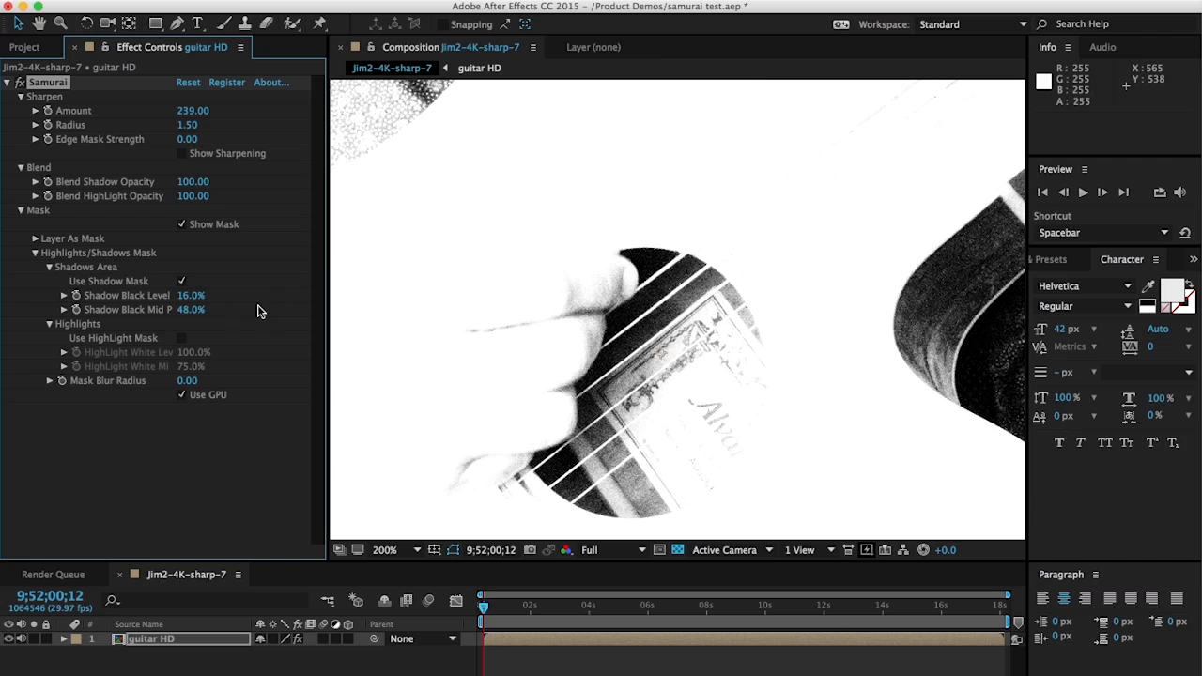
pyautogui.moveTo(198, 312)
pyautogui.mouseDown()
pyautogui.moveTo(209, 310)
pyautogui.moveTo(196, 310)
pyautogui.mouseUp()
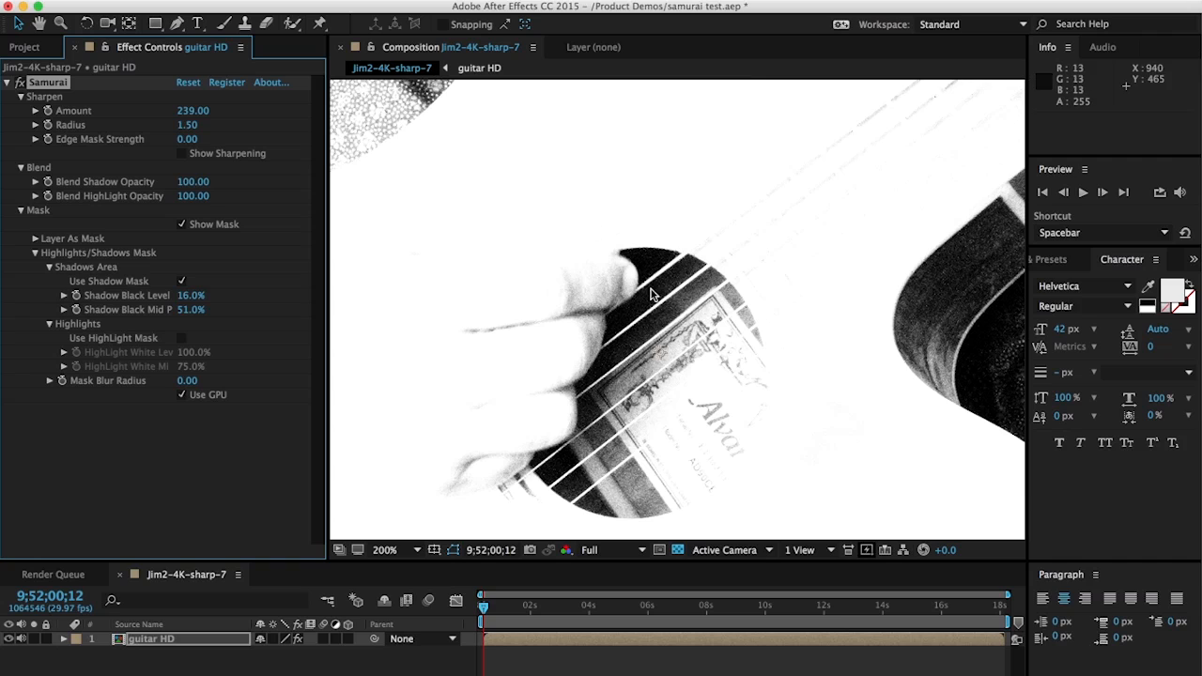
pyautogui.click(182, 226)
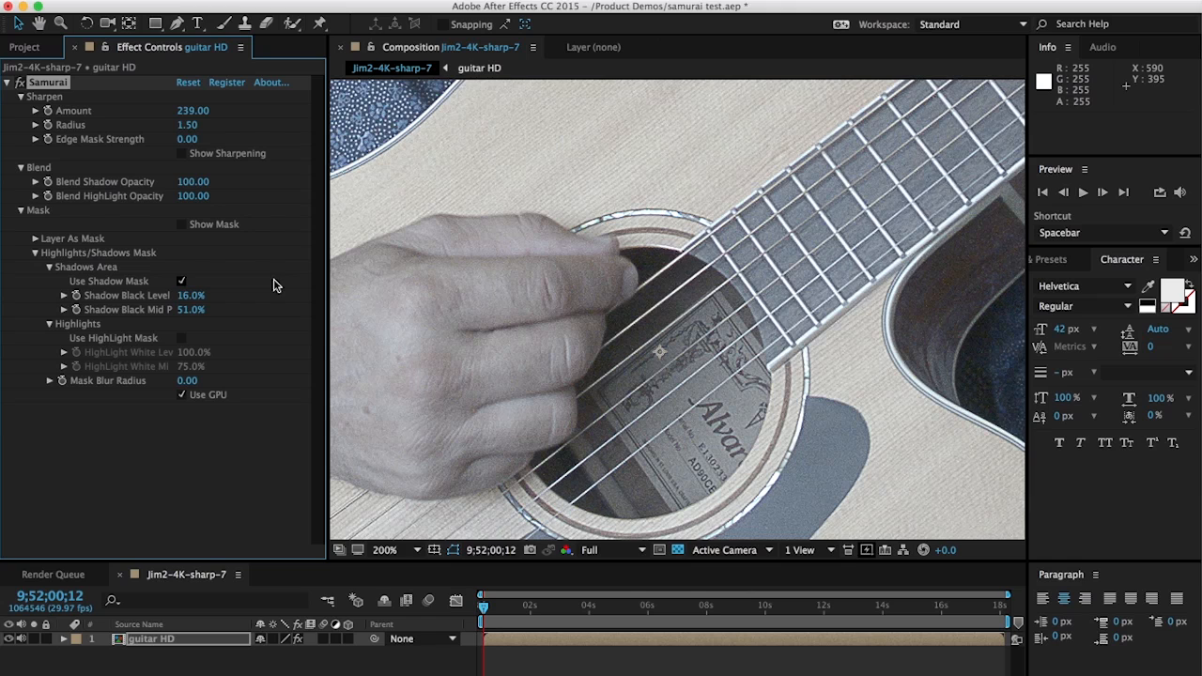
# - Take a snapshot of the composition and compare the guitar's dark areas with the shadow mask off and on, leaving it on
pyautogui.click(530, 550)
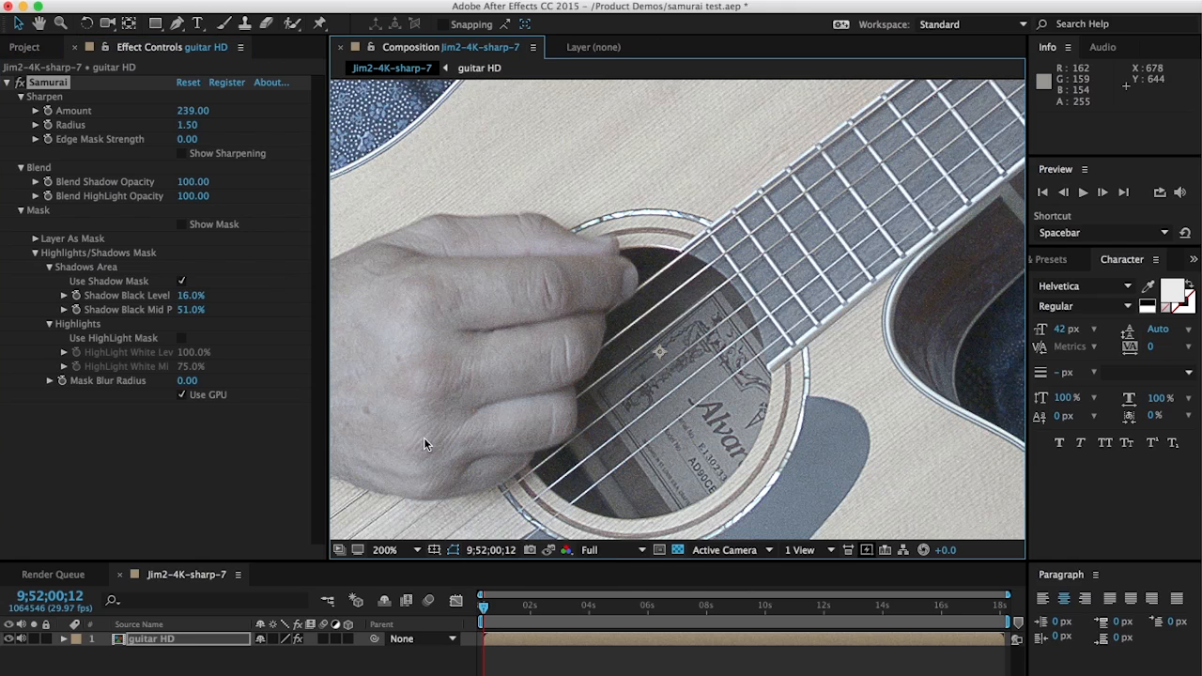
pyautogui.click(182, 283)
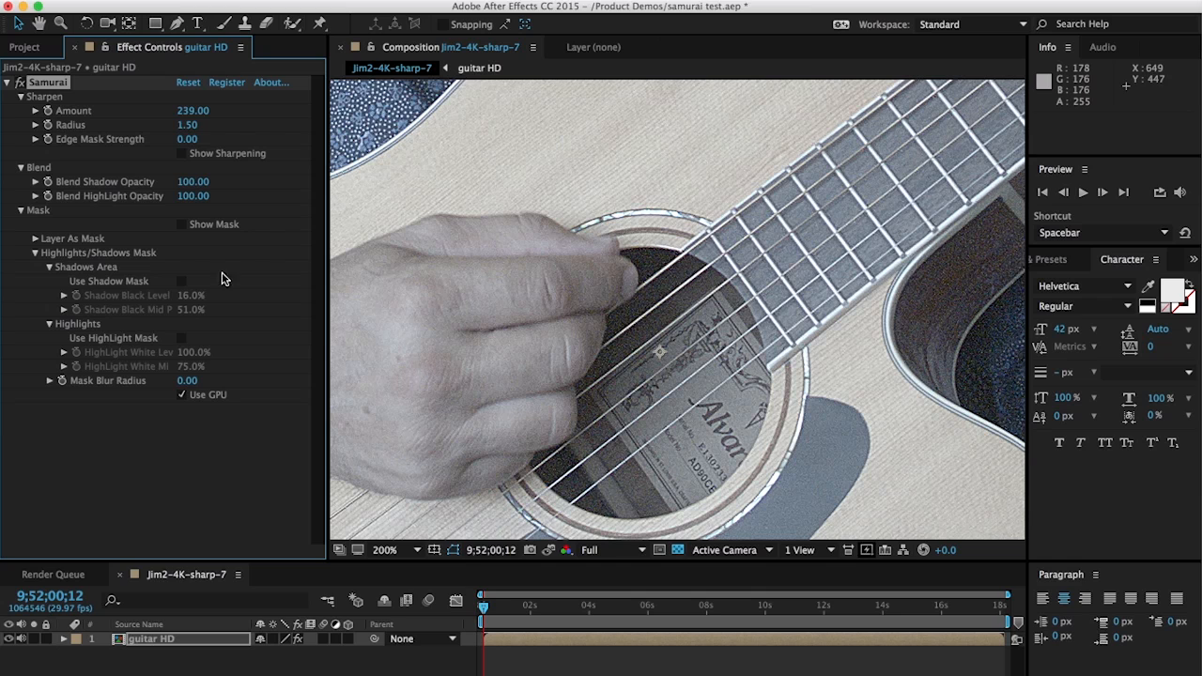
pyautogui.click(181, 282)
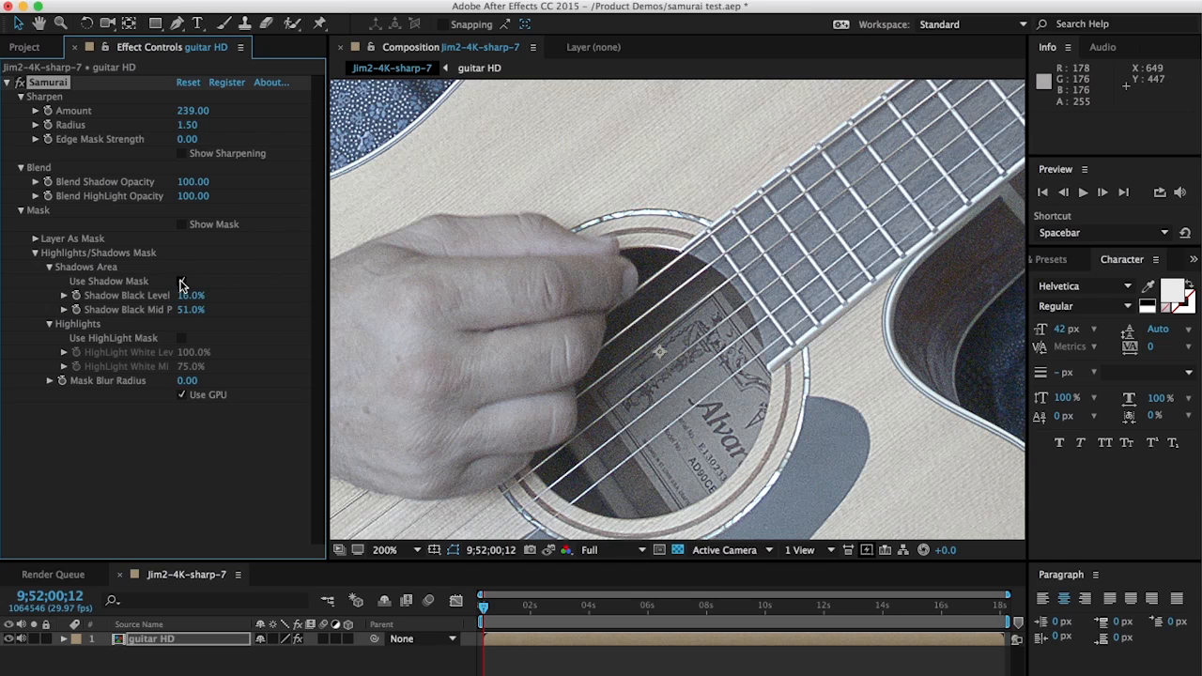
pyautogui.click(181, 282)
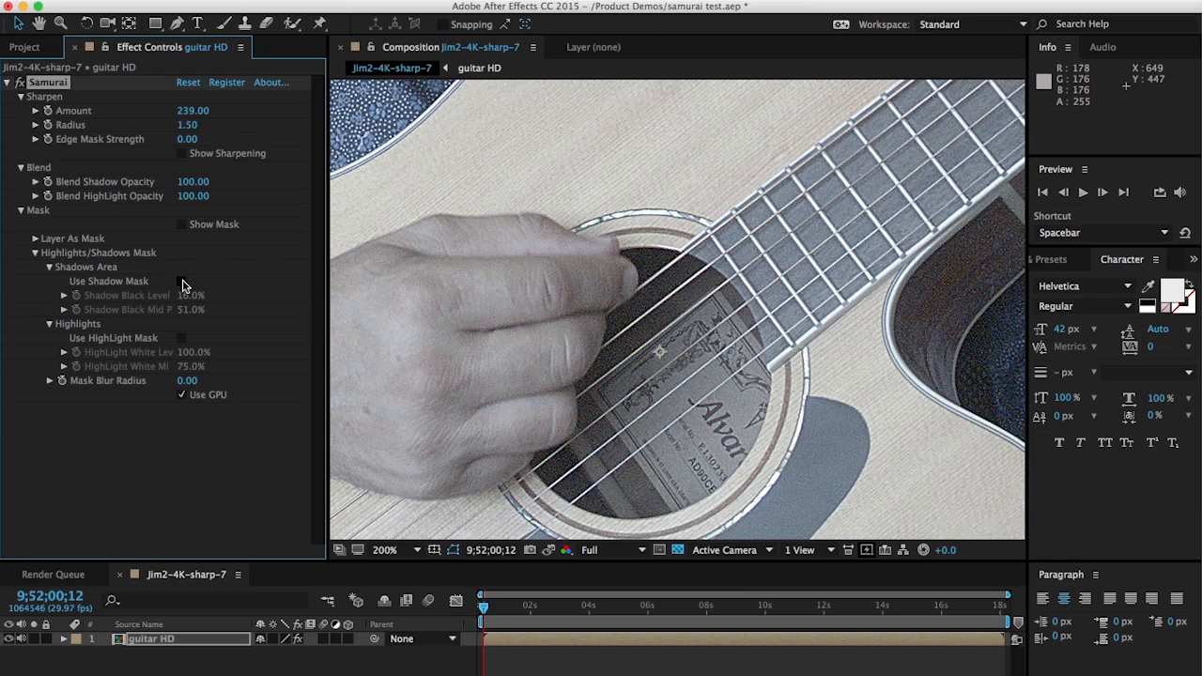
pyautogui.click(182, 281)
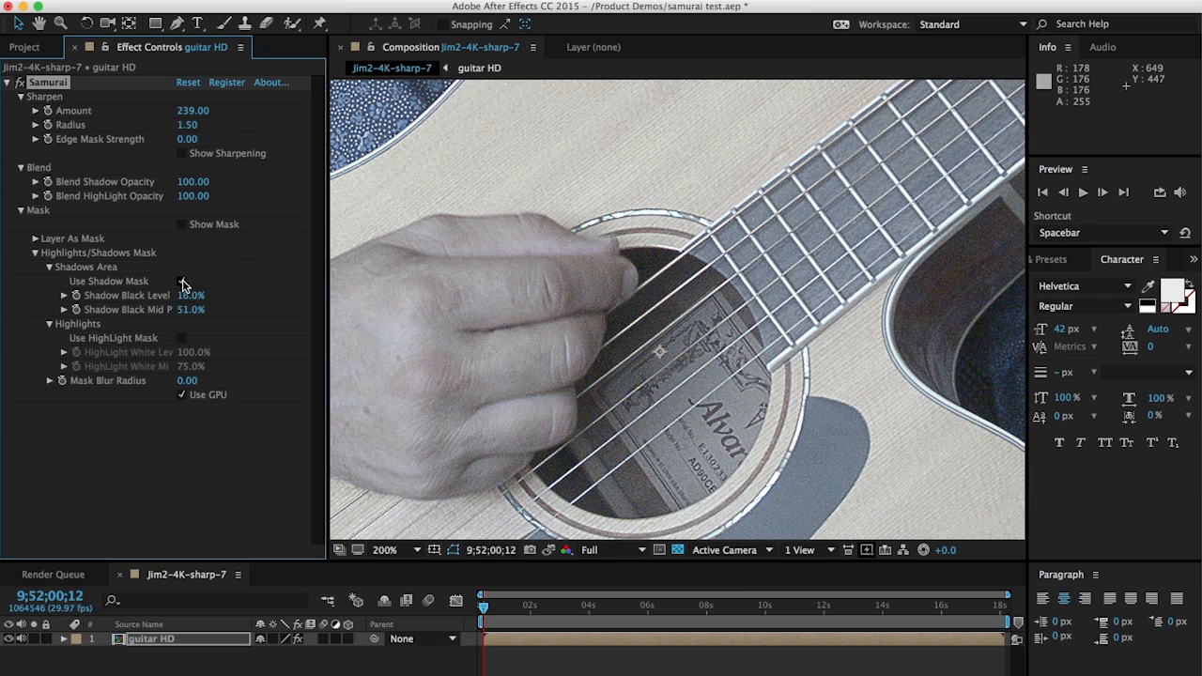
pyautogui.click(182, 282)
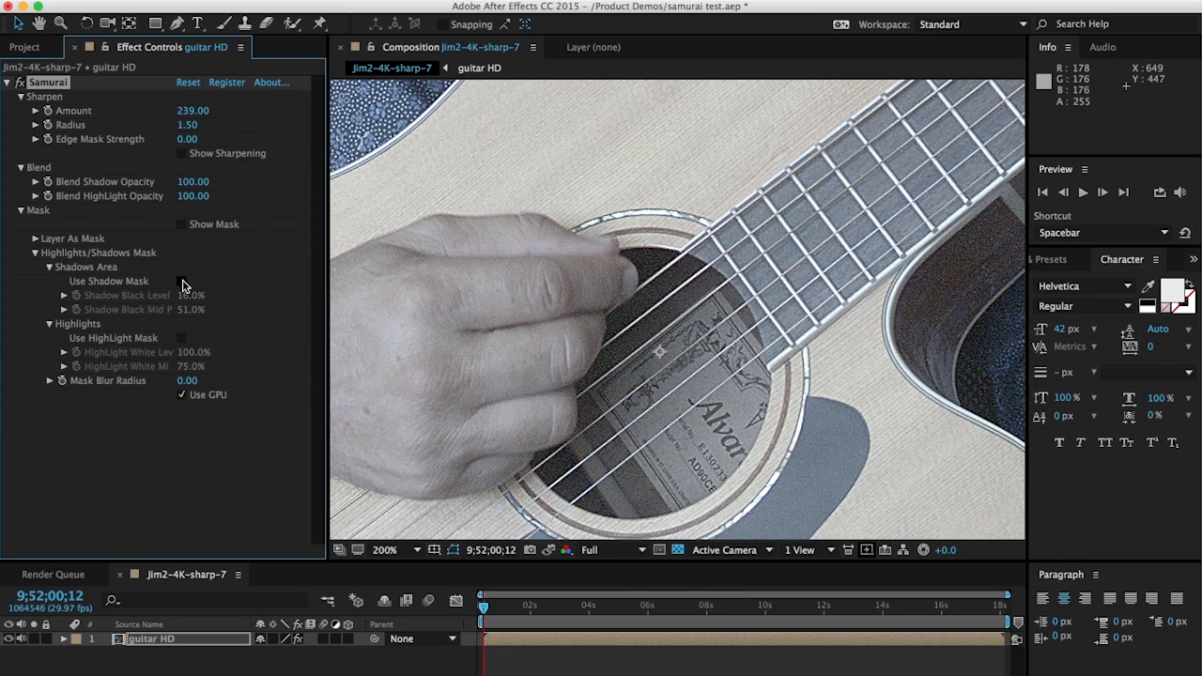
pyautogui.click(182, 282)
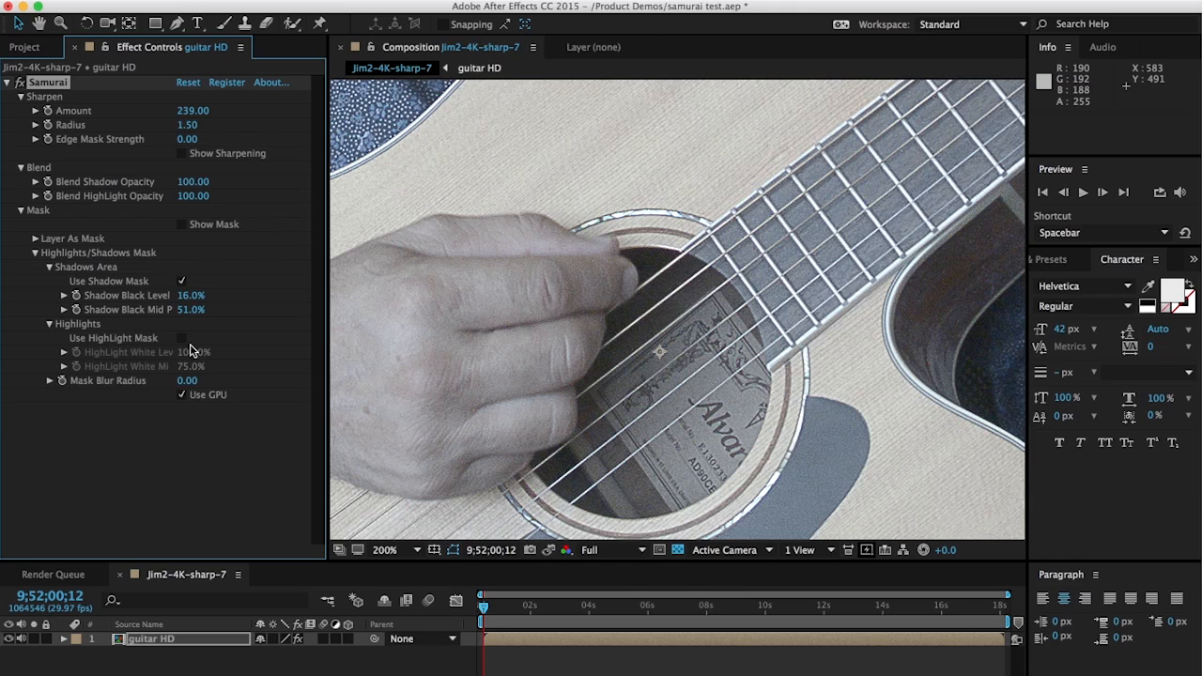
# - Enable the highlight mask and set its white mid point to 69%, checking the mask display over the sound hole at 400%
pyautogui.click(385, 549)
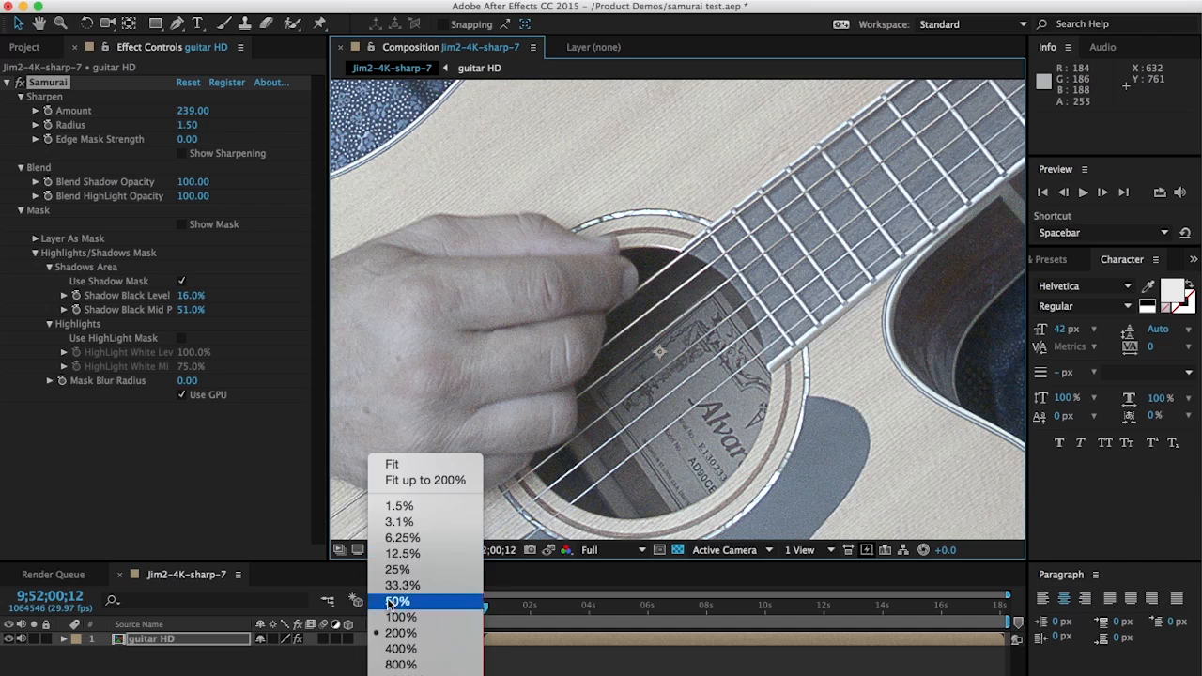
pyautogui.click(400, 649)
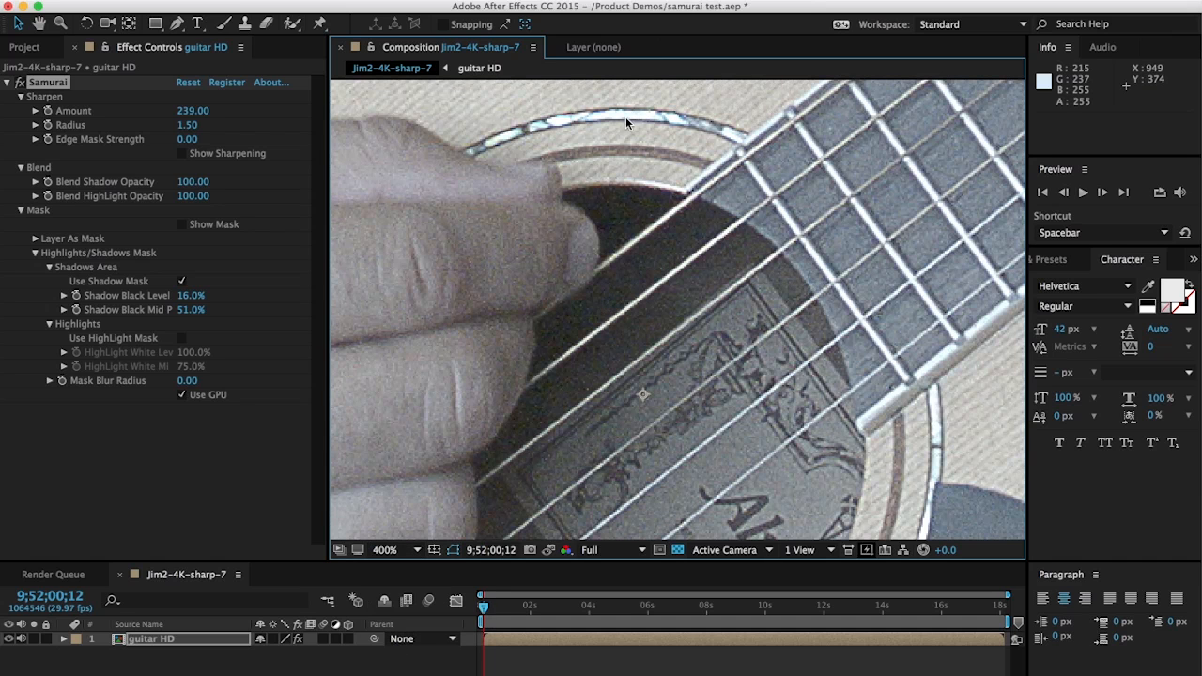
pyautogui.click(181, 339)
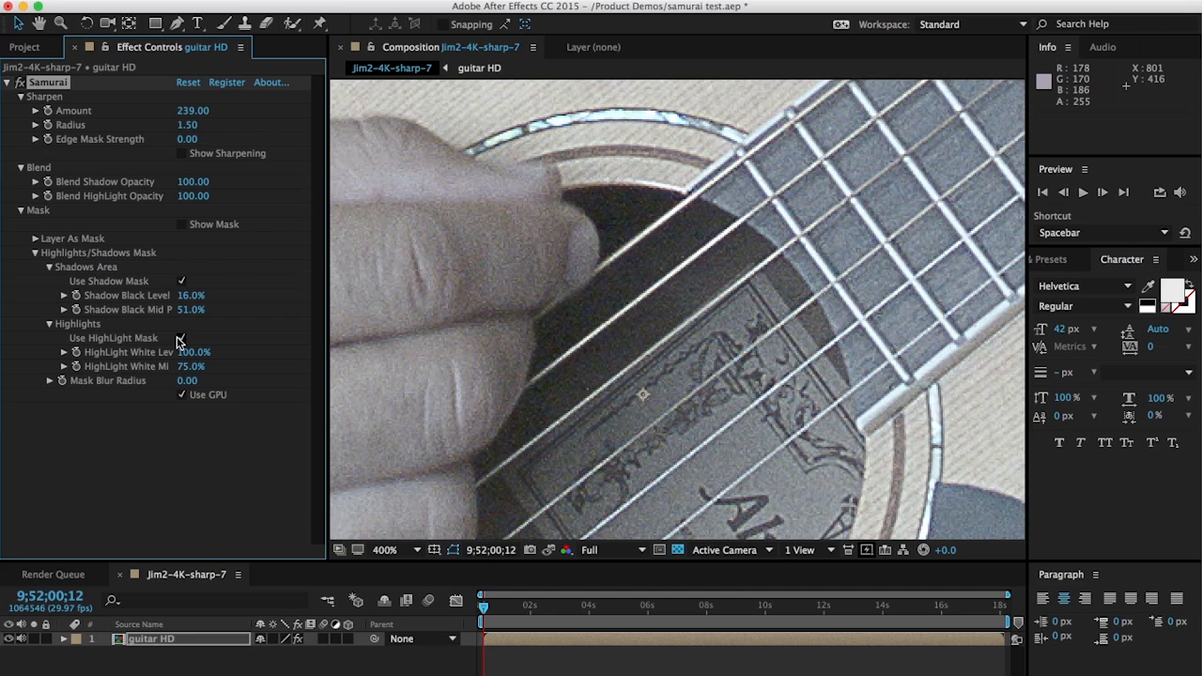
pyautogui.click(181, 225)
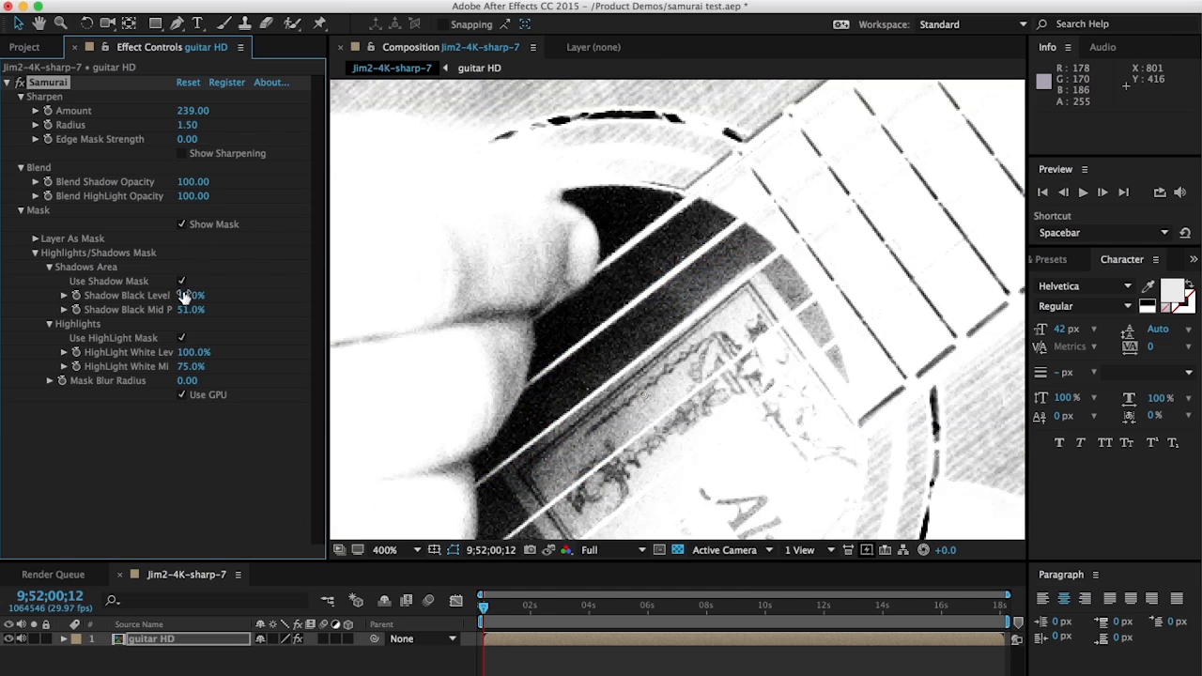
pyautogui.moveTo(194, 366); pyautogui.dragTo(188, 366)
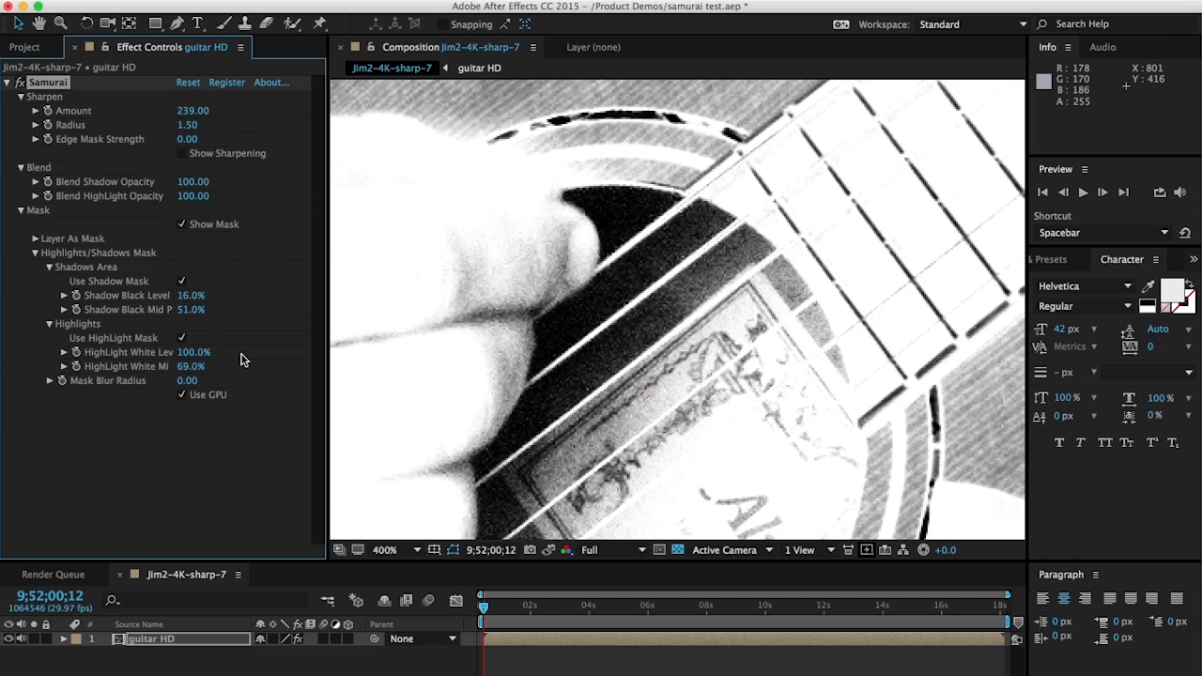
pyautogui.click(183, 225)
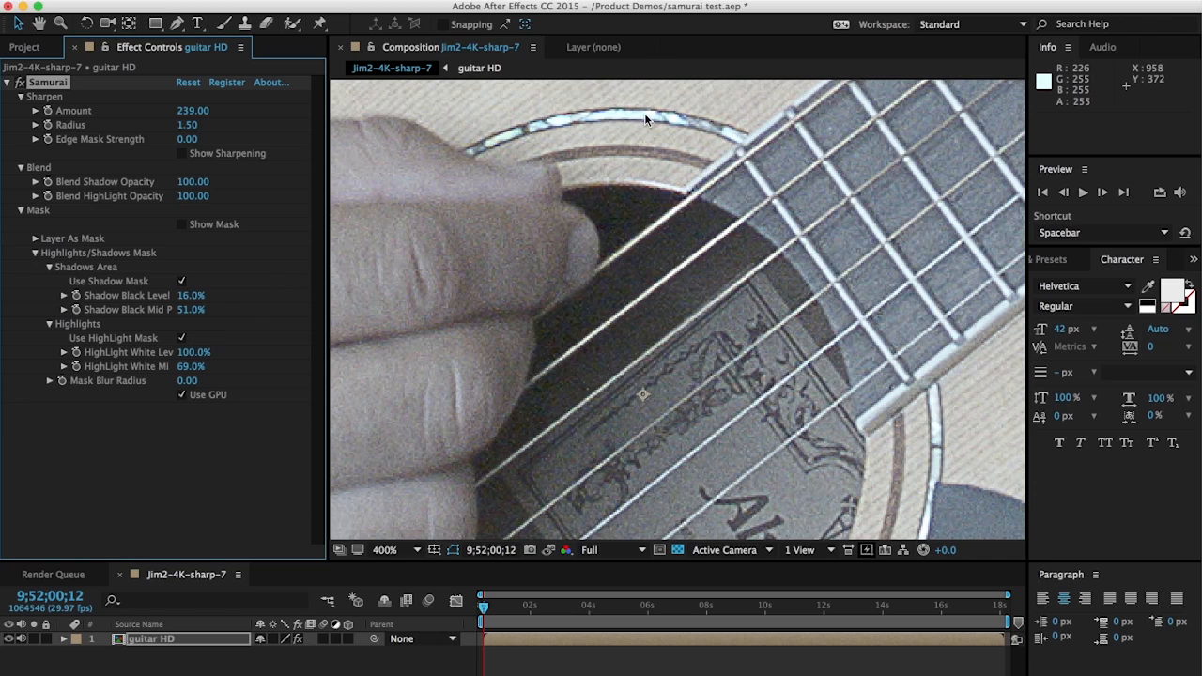
# - Compare the bright sound hole rim with the highlight mask off and on, leaving it on, and inspect it at 200% and 400%
pyautogui.click(182, 339)
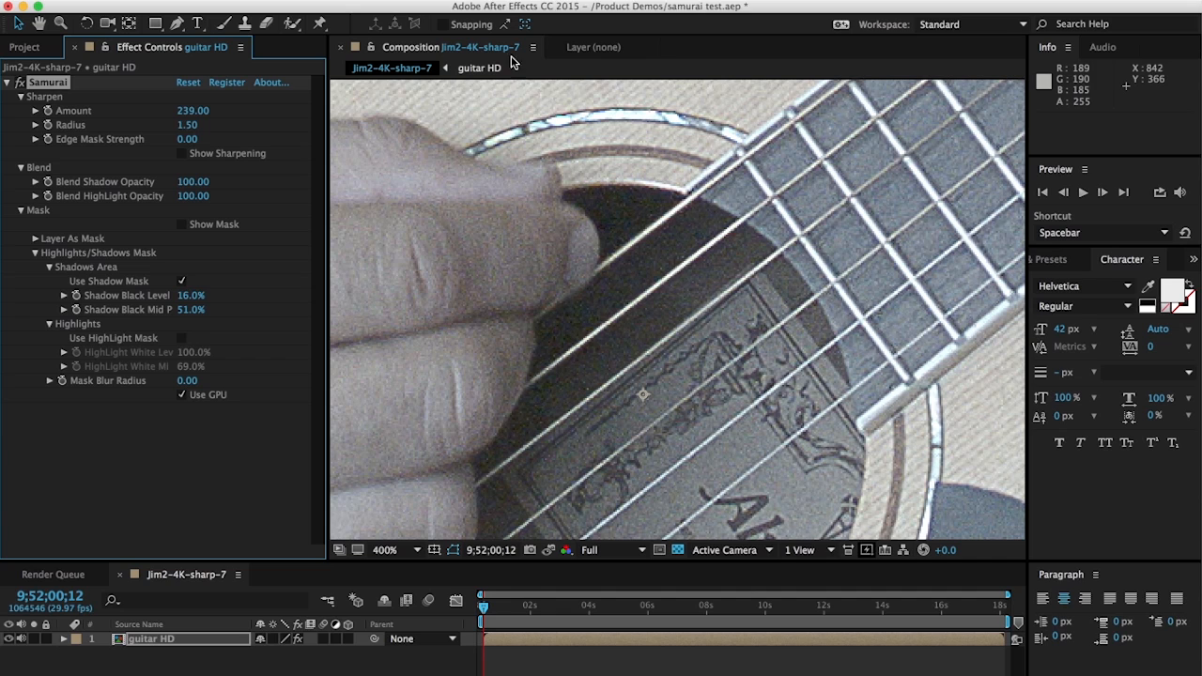
pyautogui.click(182, 338)
pyautogui.click(183, 339)
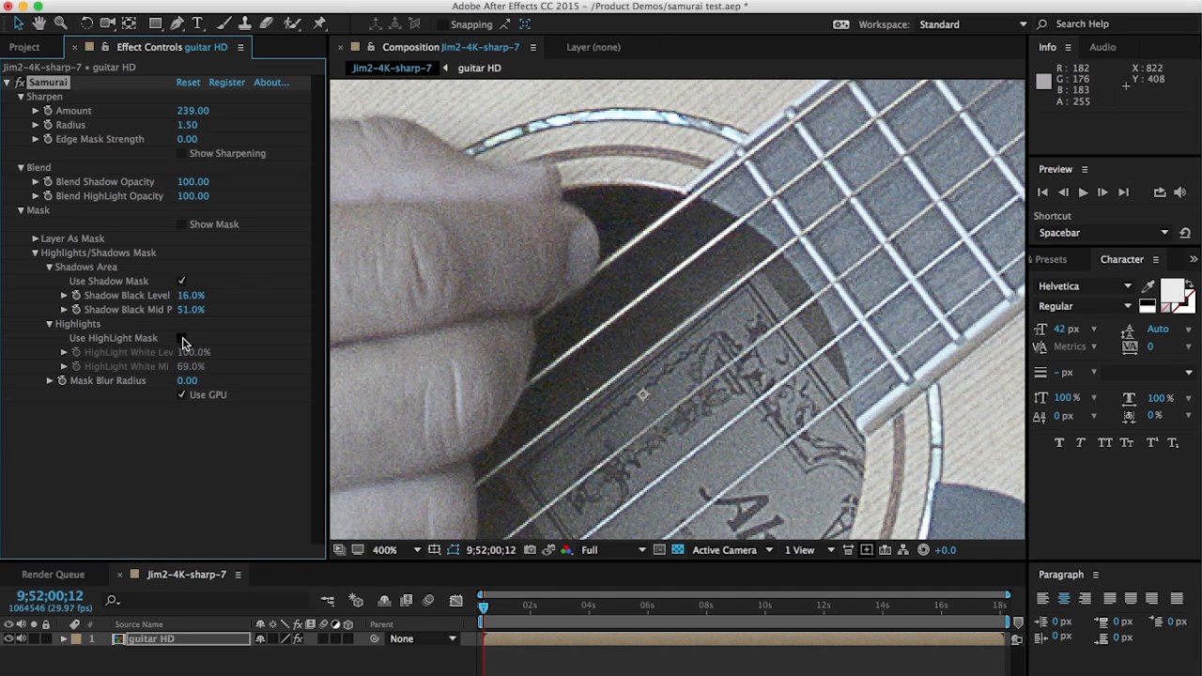
pyautogui.click(182, 339)
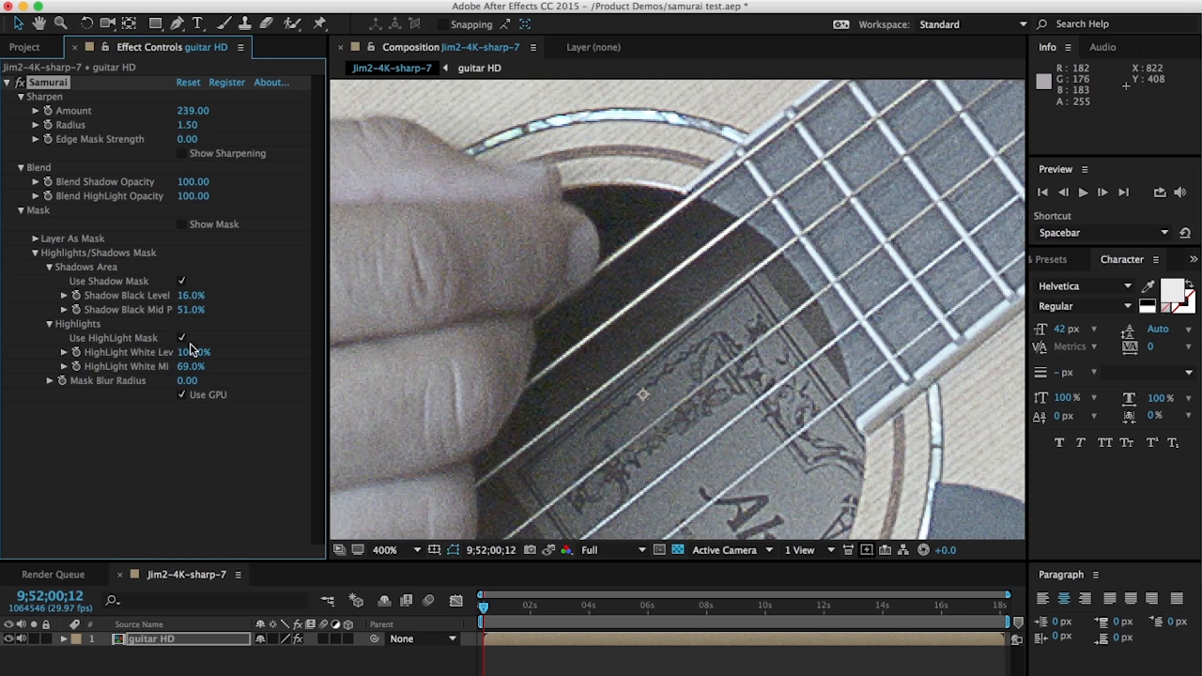
pyautogui.click(400, 550)
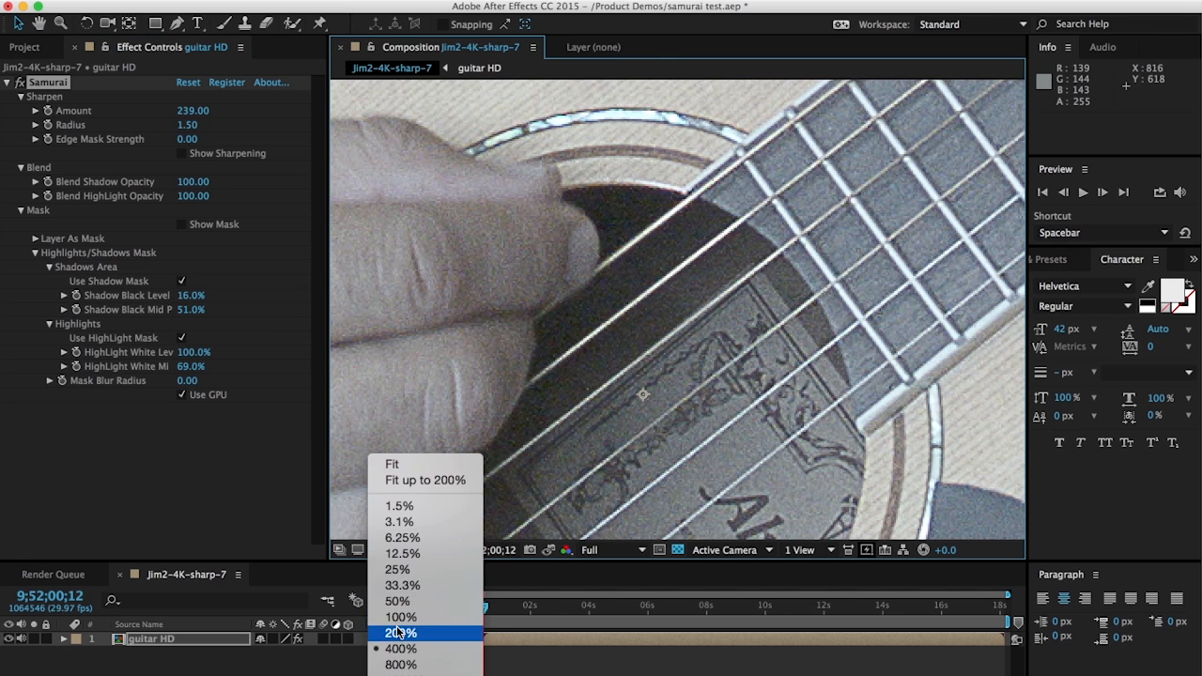
pyautogui.click(398, 633)
pyautogui.click(400, 552)
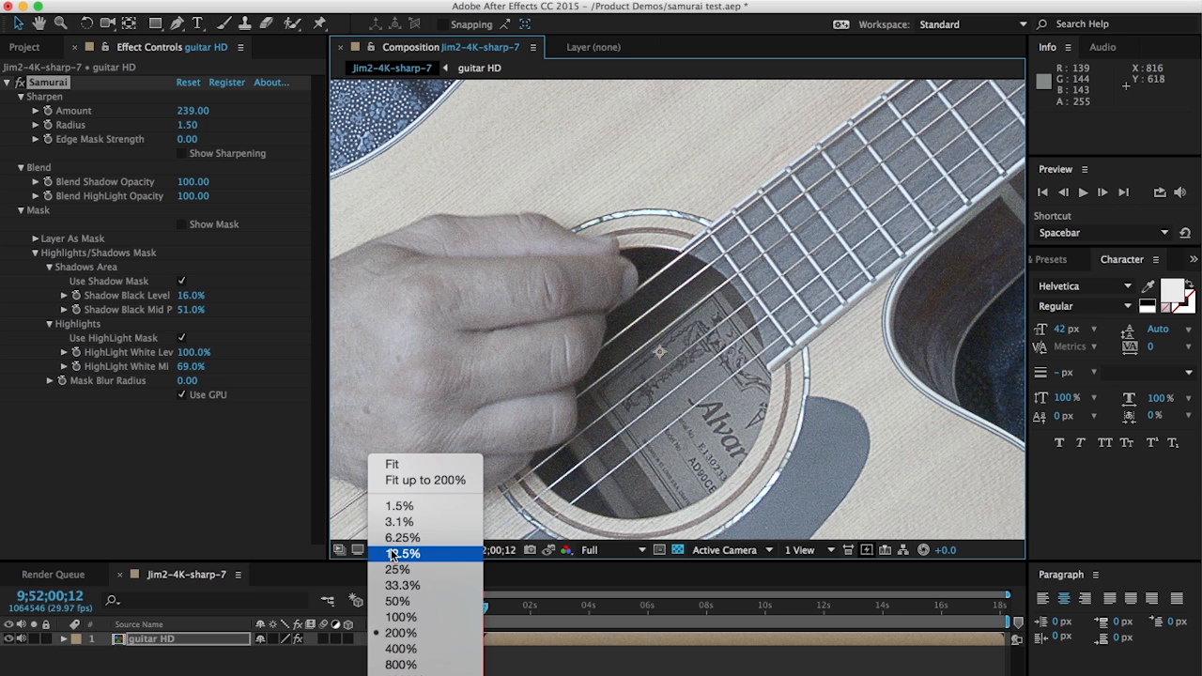
pyautogui.click(400, 648)
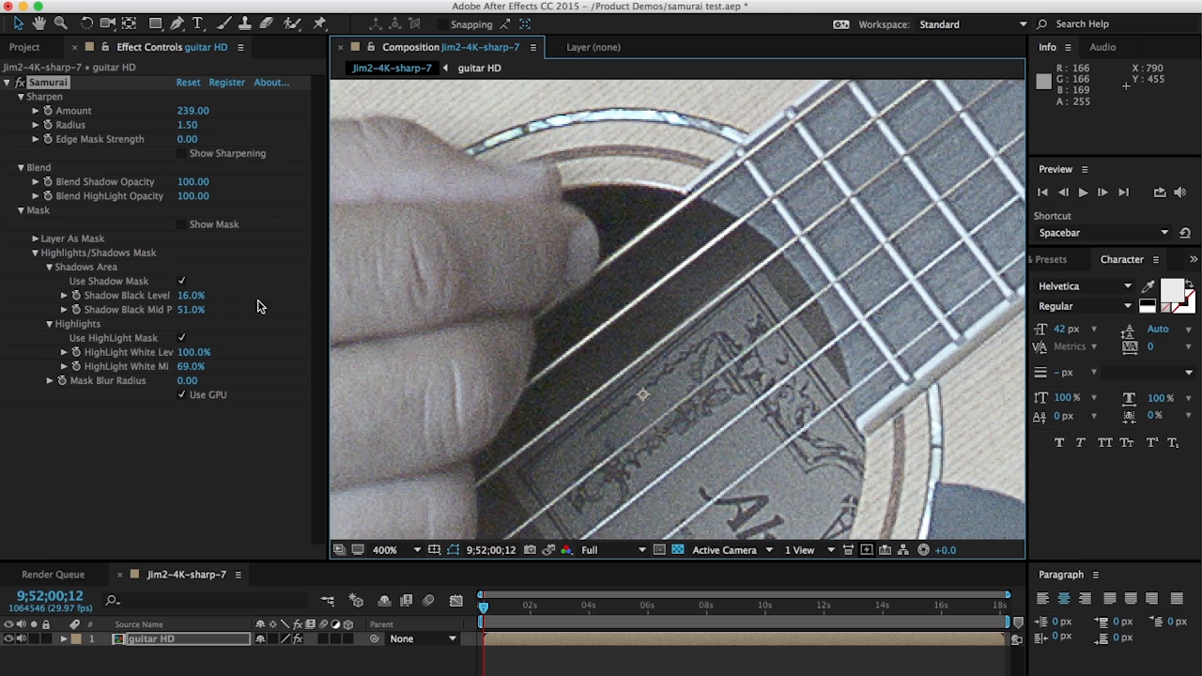
# - Turn off the shadow and highlight masks and set the Samurai sharpening Radius to 3.50
pyautogui.click(182, 283)
pyautogui.click(185, 338)
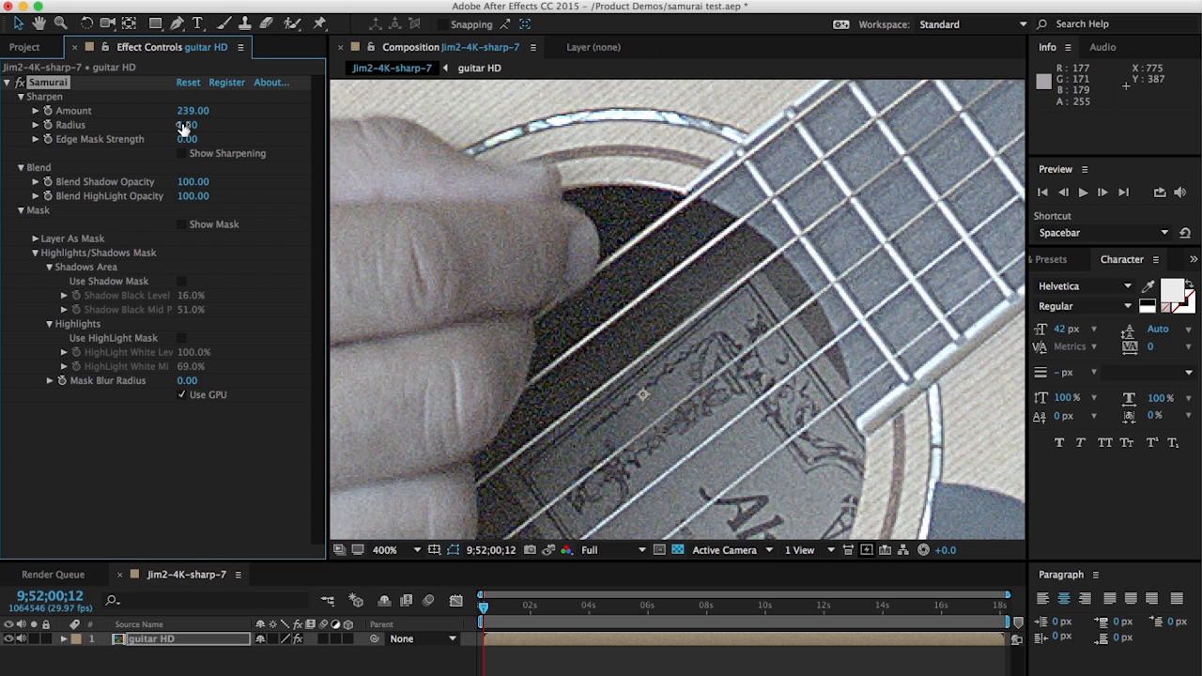
pyautogui.moveTo(187, 124); pyautogui.dragTo(186, 124)
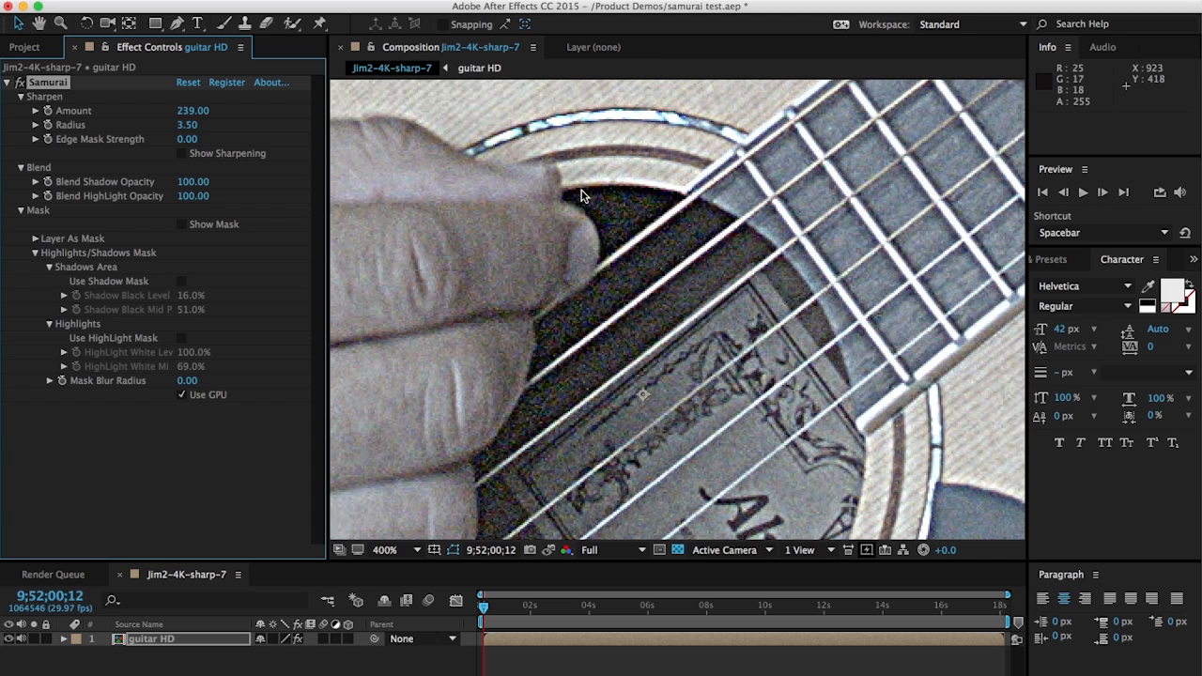
pyautogui.click(543, 184)
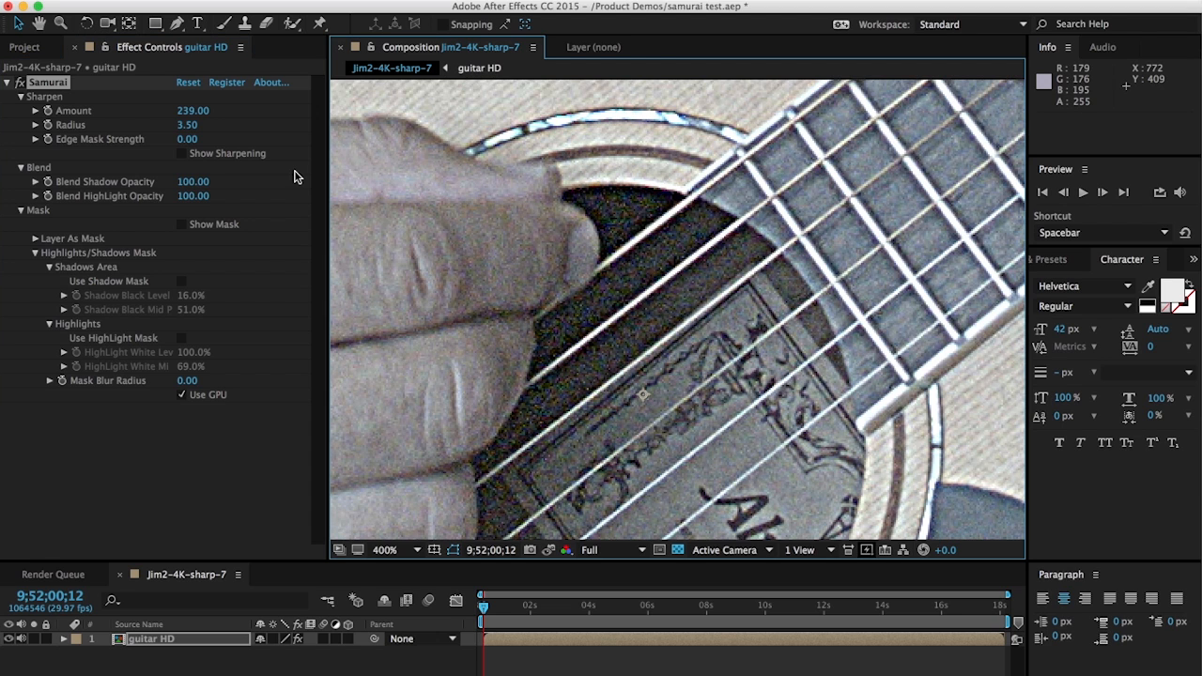
# - Set Blend HighLight Opacity to 32 and take a snapshot of the composition
pyautogui.click(199, 184)
pyautogui.moveTo(200, 198); pyautogui.dragTo(145, 197)
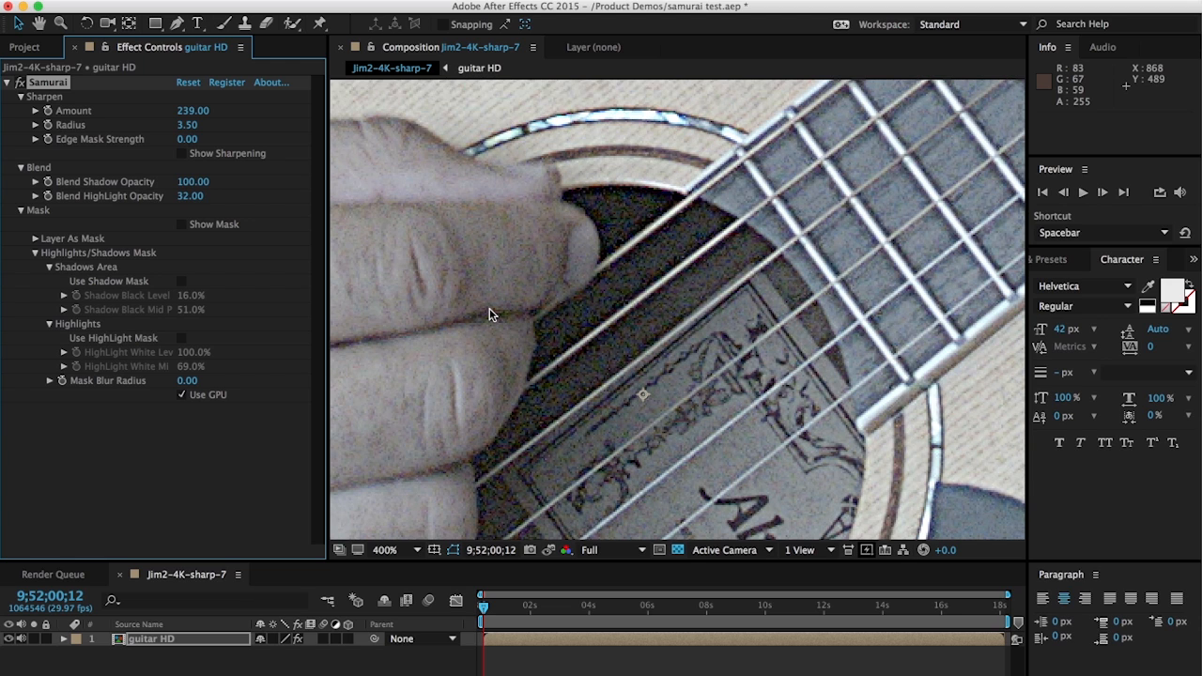
pyautogui.click(488, 515)
# - Restore Blend HighLight Opacity to 100 and compare the guitar's bright edges repeatedly against the stored snapshot
pyautogui.moveTo(194, 197); pyautogui.dragTo(317, 197)
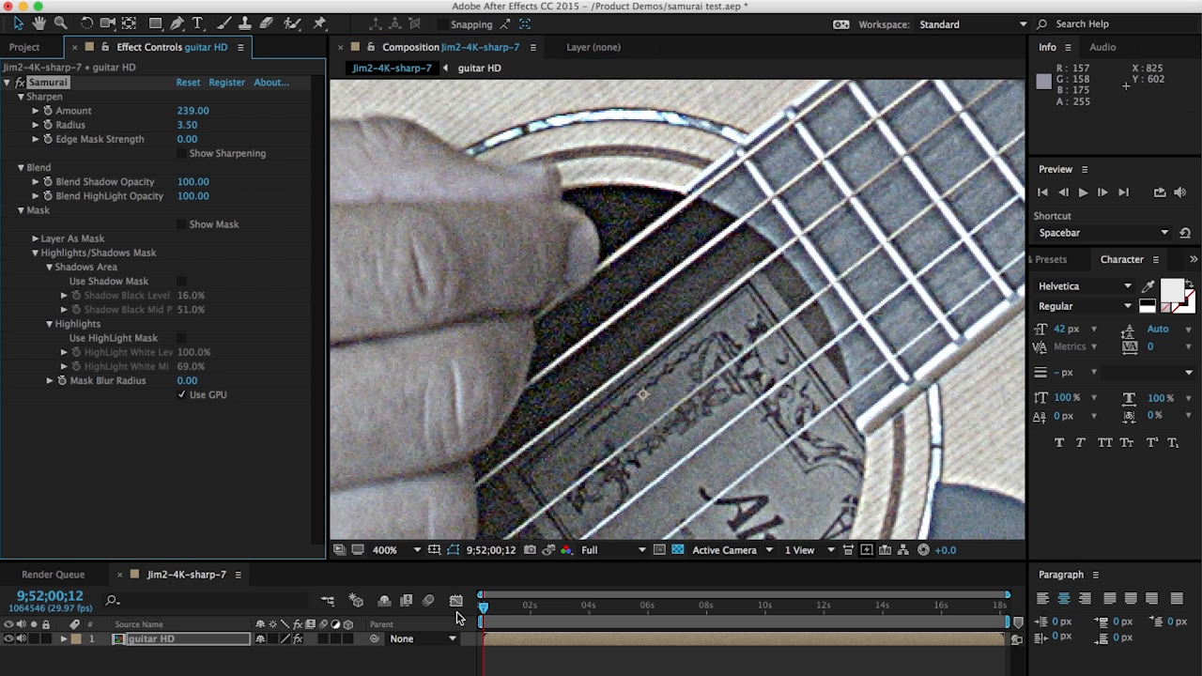
pyautogui.click(550, 552)
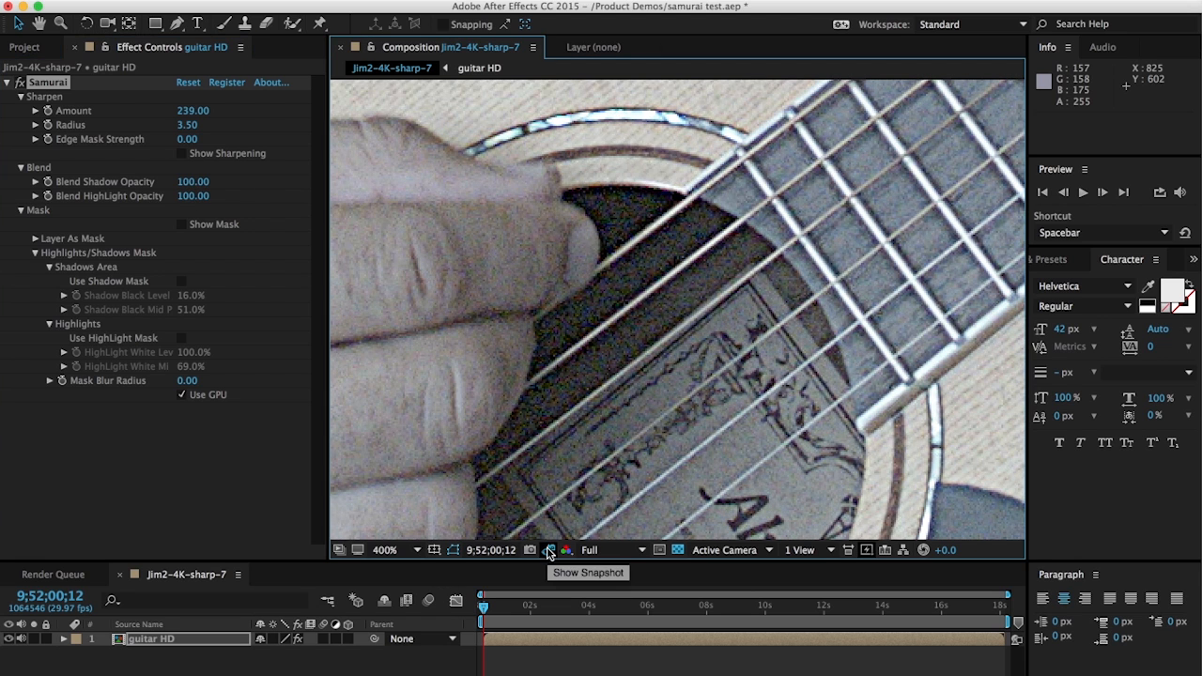
pyautogui.click(549, 551)
pyautogui.click(549, 551)
pyautogui.click(550, 551)
pyautogui.click(549, 551)
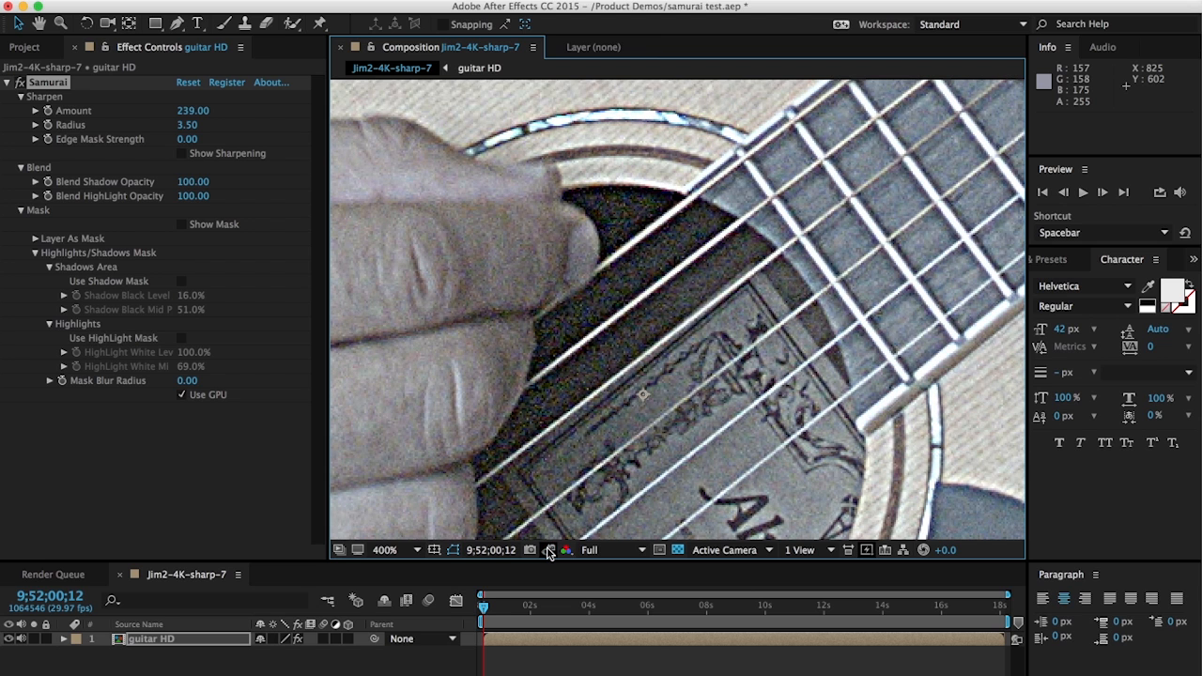
pyautogui.click(549, 551)
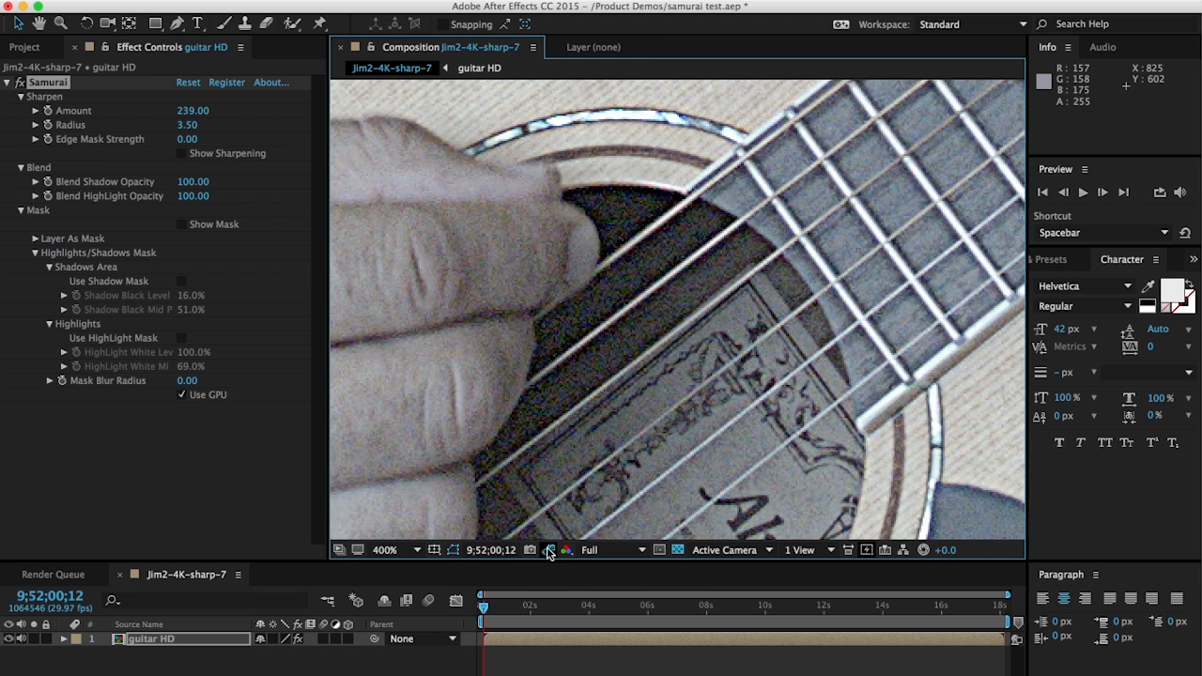
pyautogui.click(549, 551)
pyautogui.click(549, 551)
pyautogui.click(549, 551)
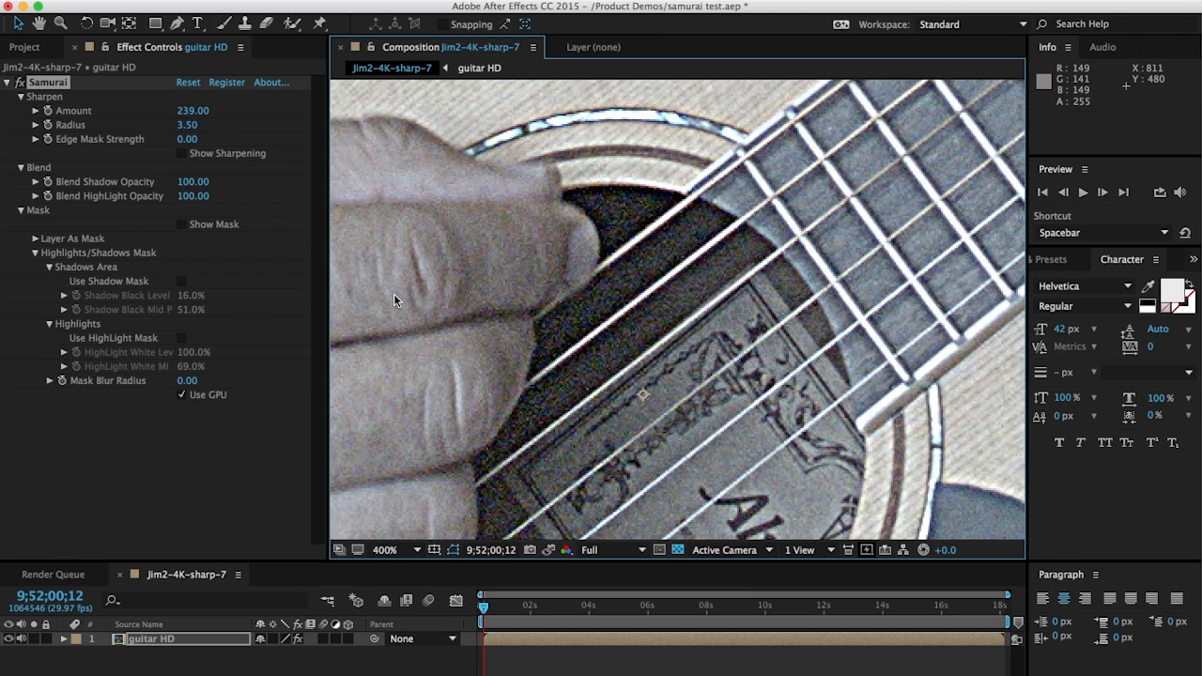
pyautogui.press('F5')
# - Try Blend Shadow Opacity at 40 and 0 to judge the dark sharpening edges, and set it to 68
pyautogui.moveTo(200, 186); pyautogui.dragTo(146, 184)
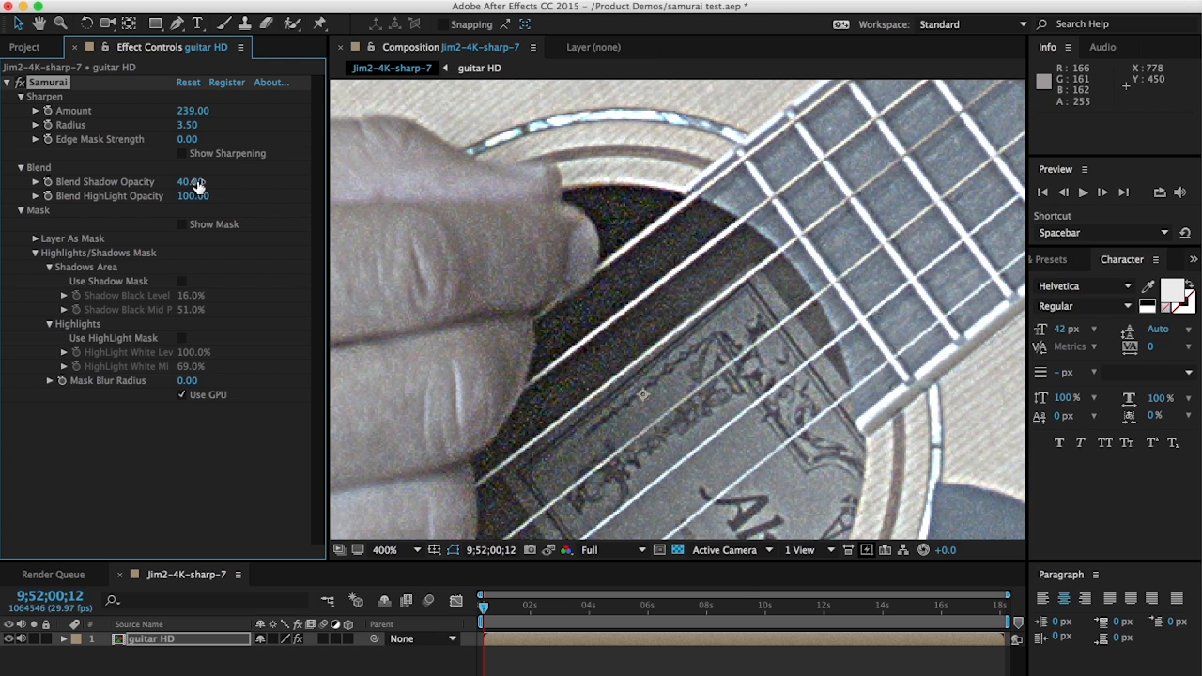
pyautogui.moveTo(195, 184); pyautogui.dragTo(75, 184)
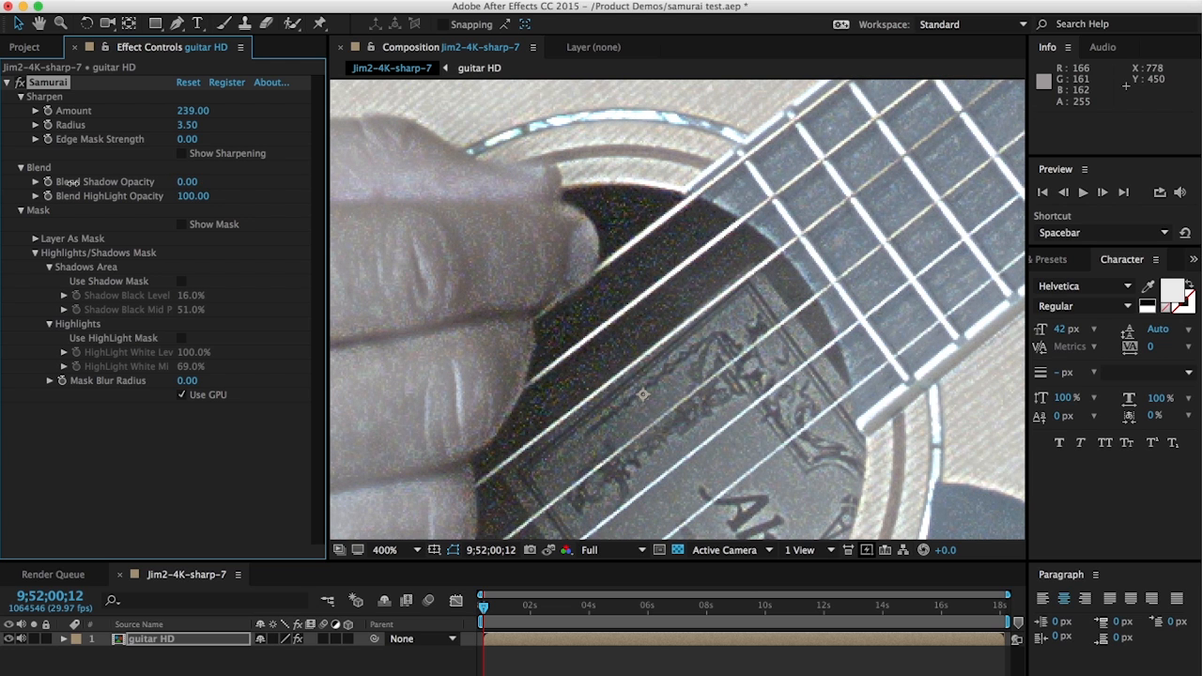
pyautogui.moveTo(72, 183); pyautogui.dragTo(137, 194)
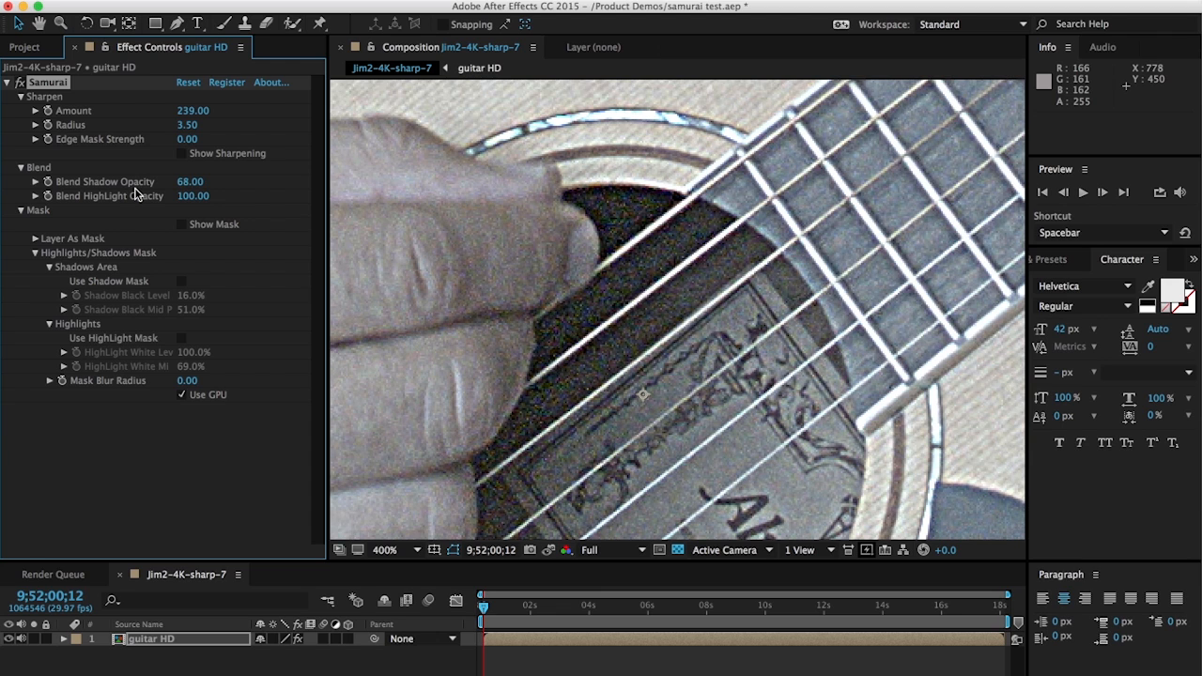